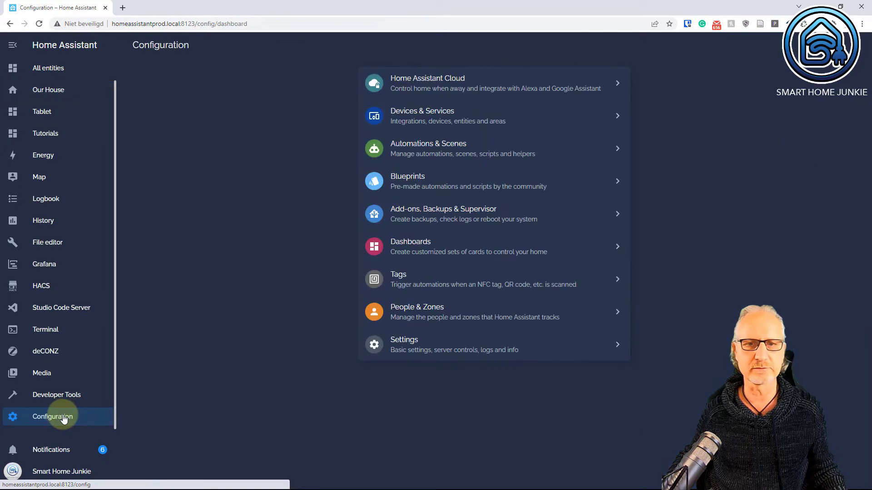
# - Create a toggle helper named power_room with the icon mdi:power
pyautogui.click(400, 150)
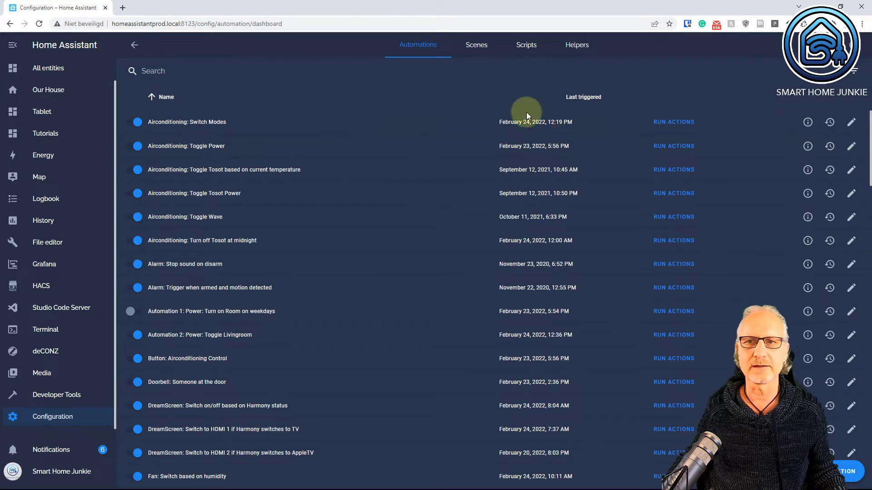
pyautogui.click(577, 45)
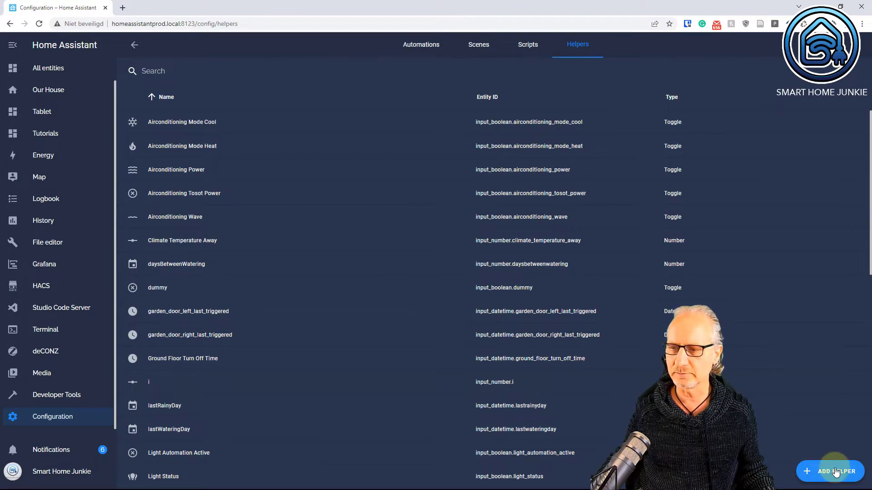
pyautogui.click(835, 472)
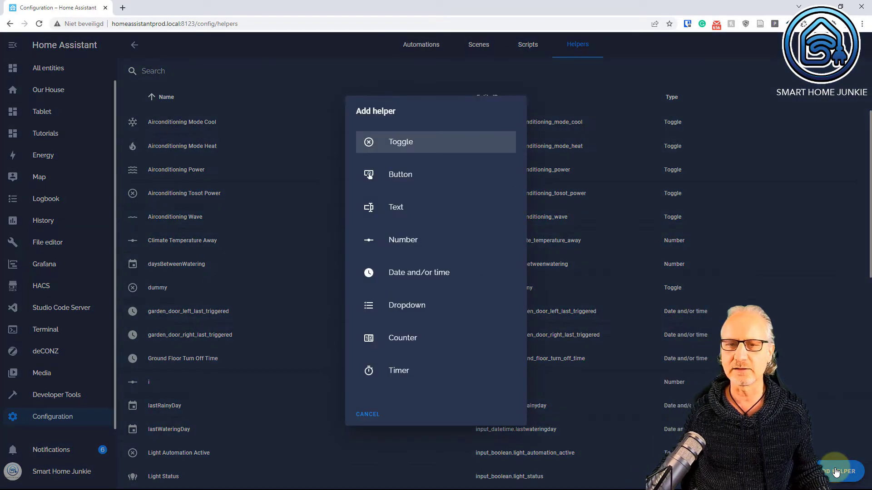
pyautogui.click(390, 141)
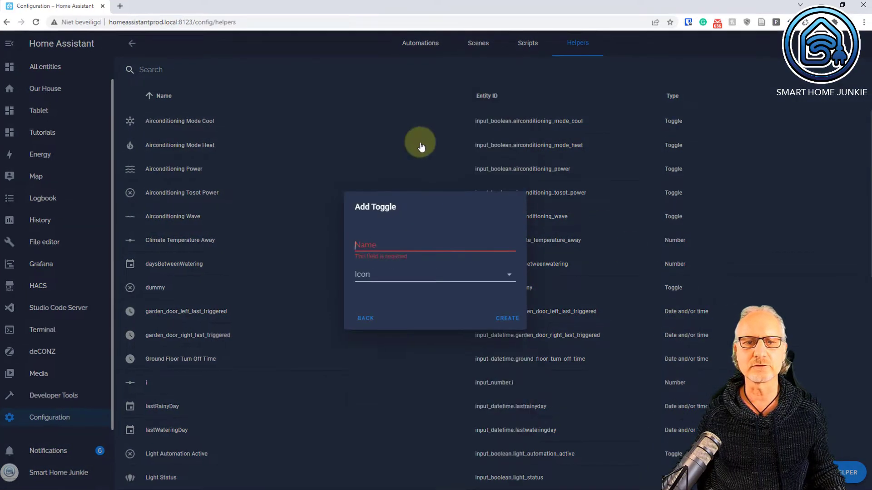
pyautogui.click(280, 219)
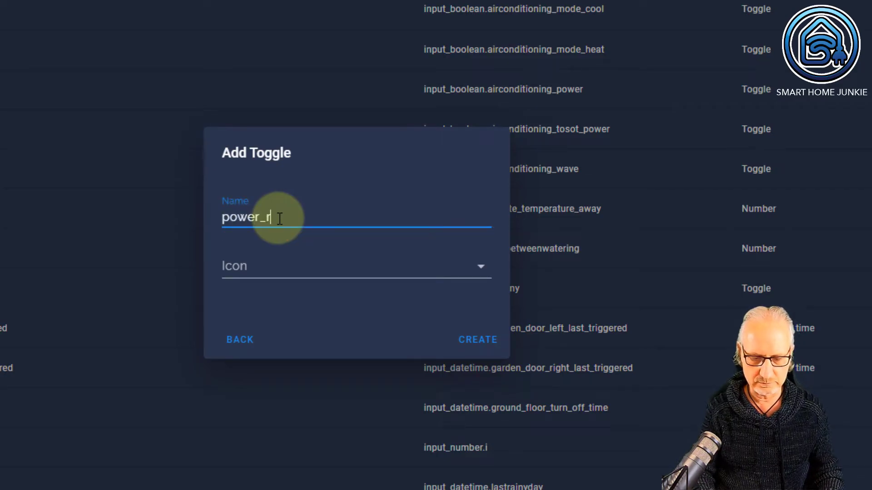
pyautogui.press('Tab')
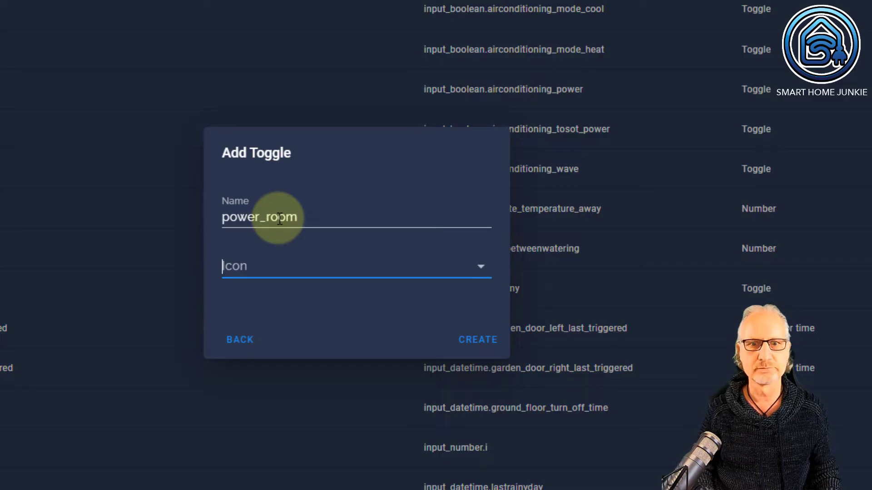
pyautogui.write('mdi')
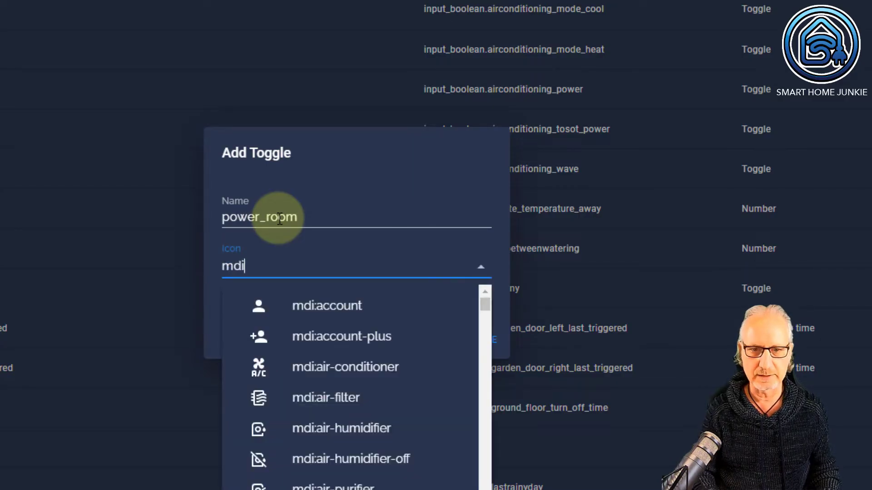
pyautogui.write(':power')
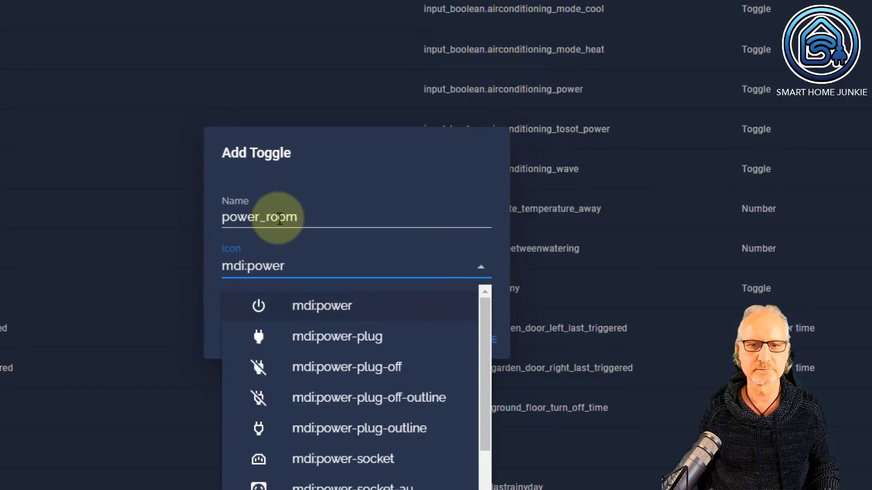
pyautogui.click(346, 309)
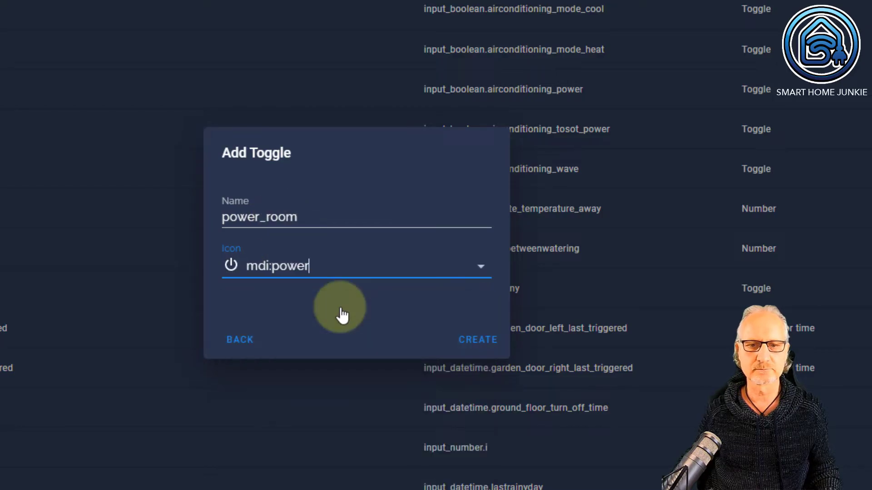
pyautogui.click(481, 345)
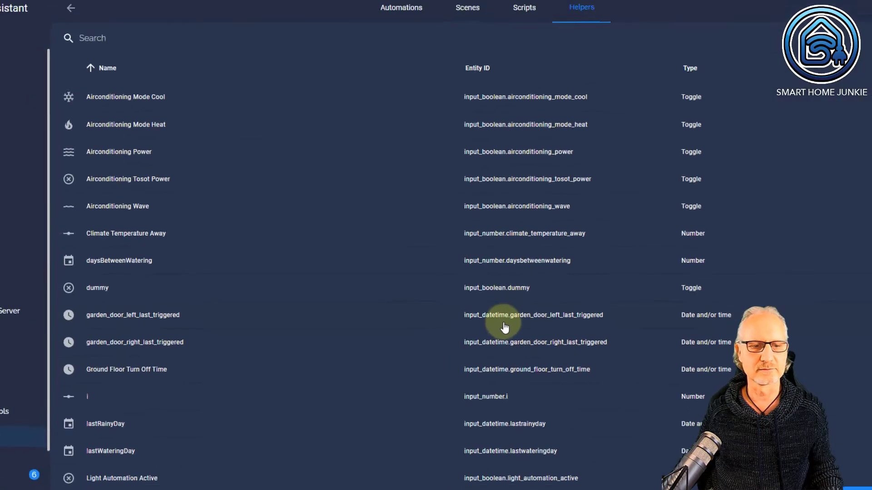
# - Find the power_room helper in the helpers list and review its settings, including its entity ID
pyautogui.scroll(-5, 312, 326)
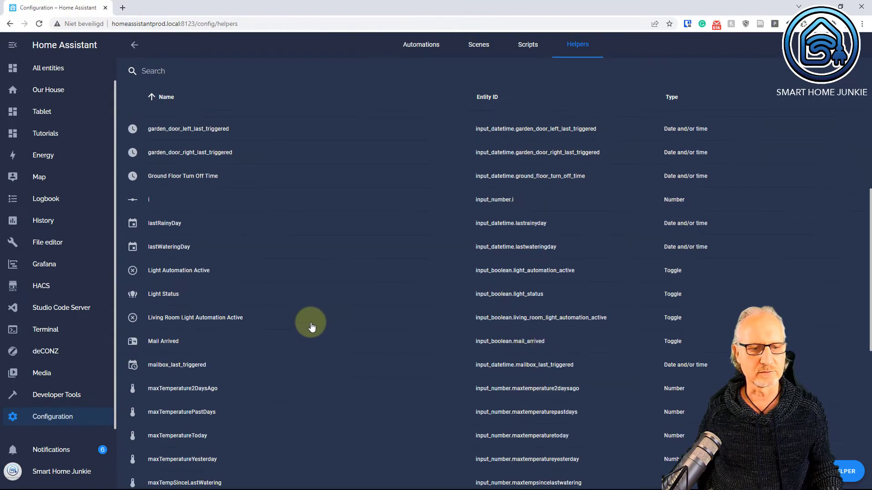
pyautogui.scroll(-6, 311, 326)
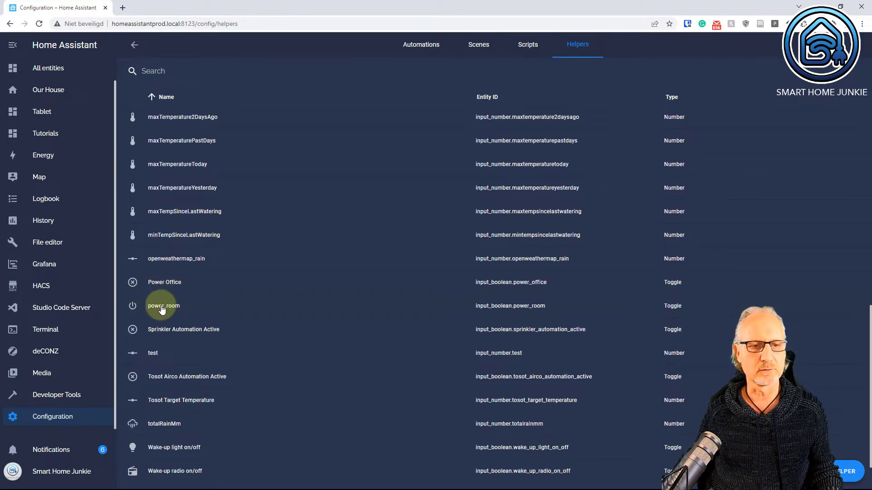
pyautogui.click(499, 313)
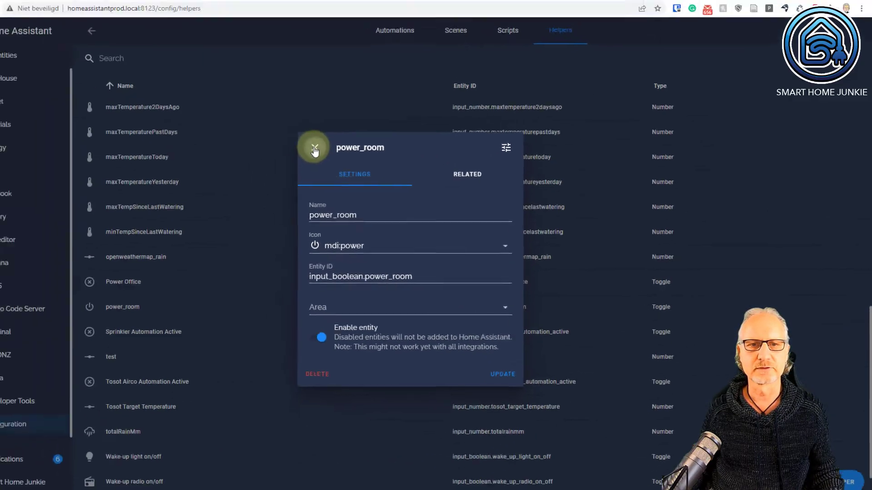
pyautogui.click(315, 149)
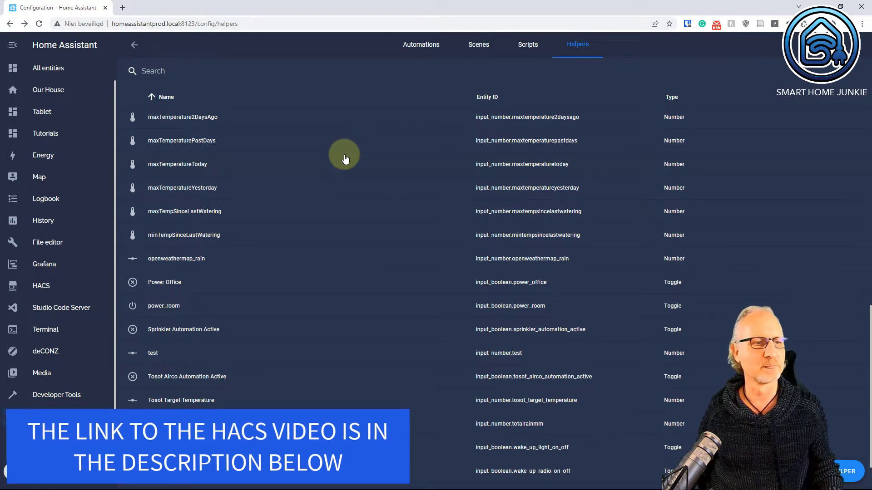
# - Find the button-card frontend repository in HACS, download version v3.4.2 and reload the browser
pyautogui.click(39, 288)
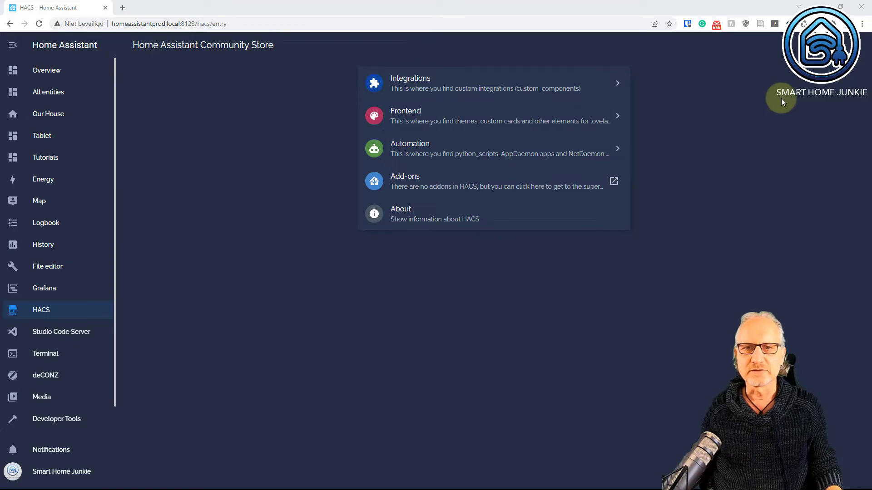
pyautogui.click(406, 114)
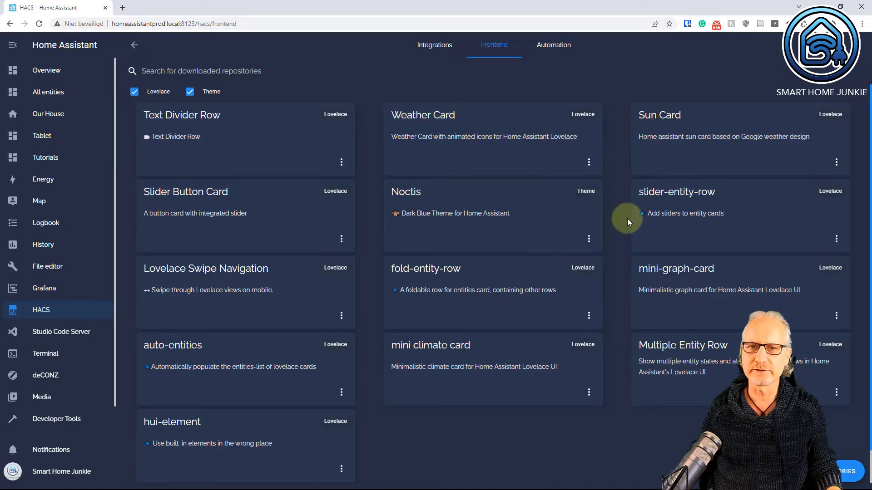
pyautogui.click(809, 479)
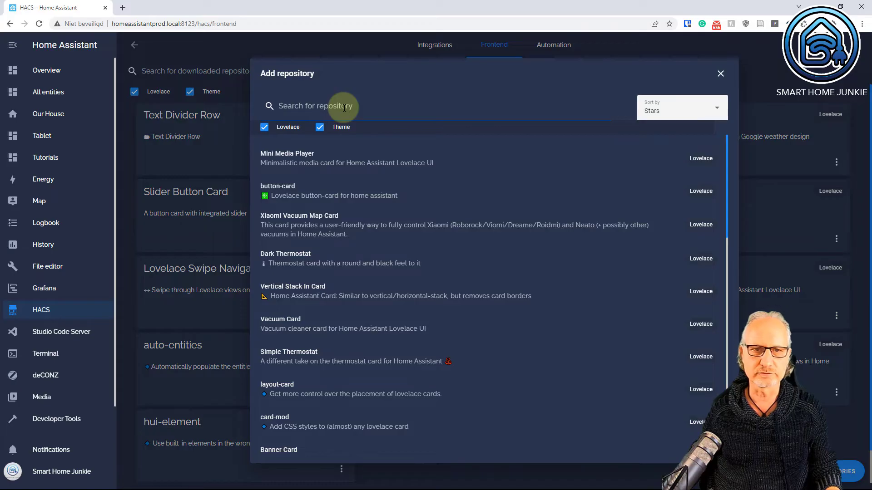
pyautogui.write('bu')
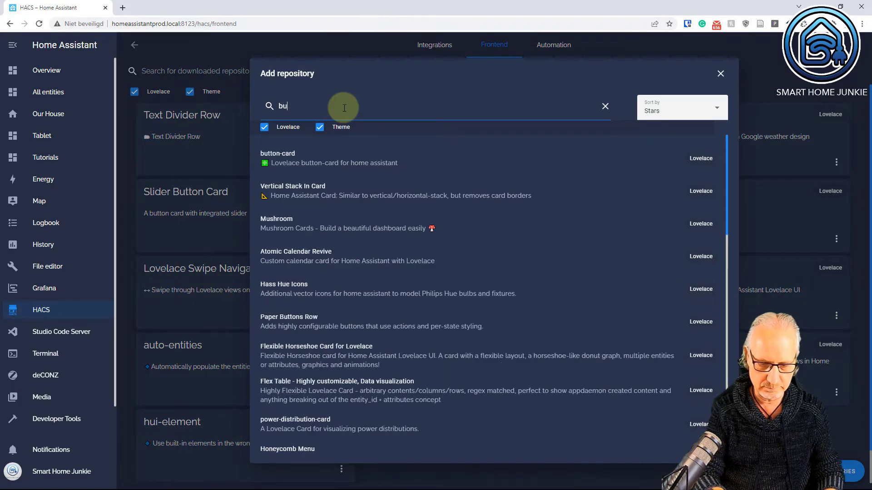
pyautogui.write('tton card')
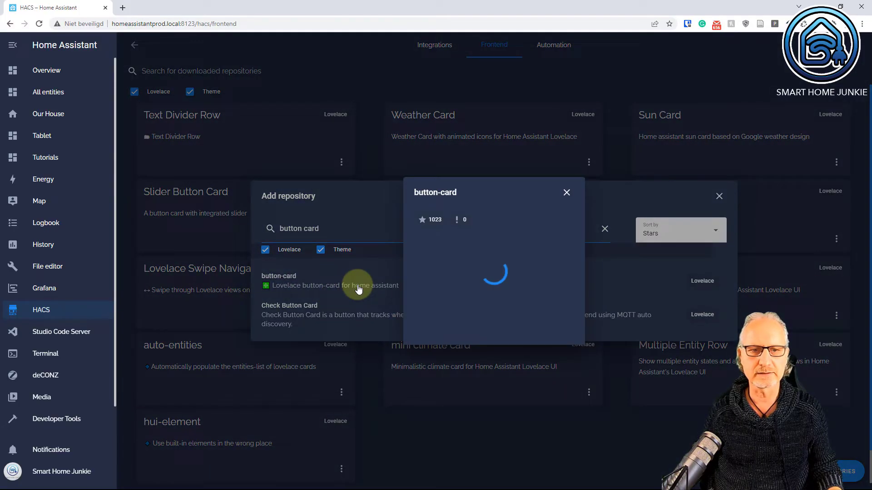
pyautogui.click(351, 287)
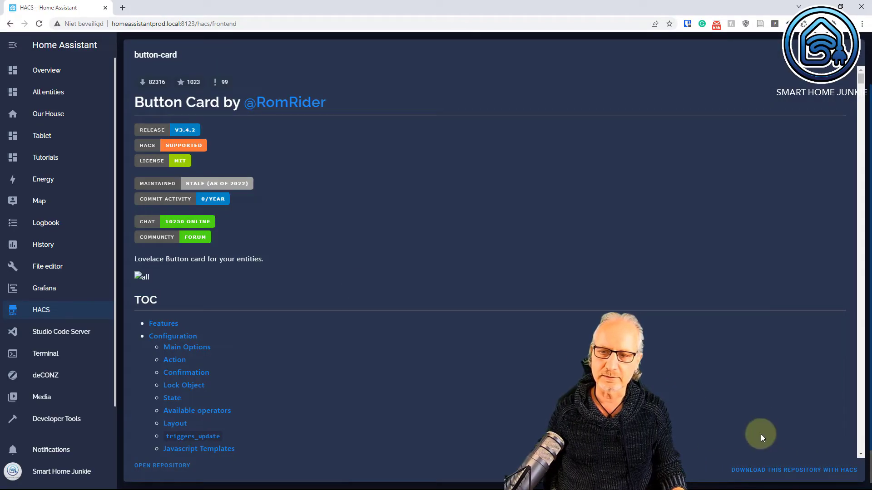
pyautogui.click(808, 473)
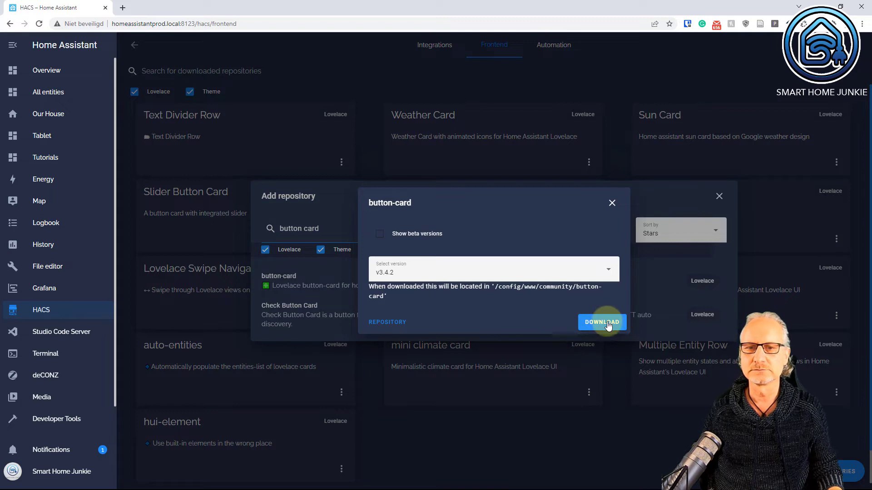
pyautogui.click(608, 325)
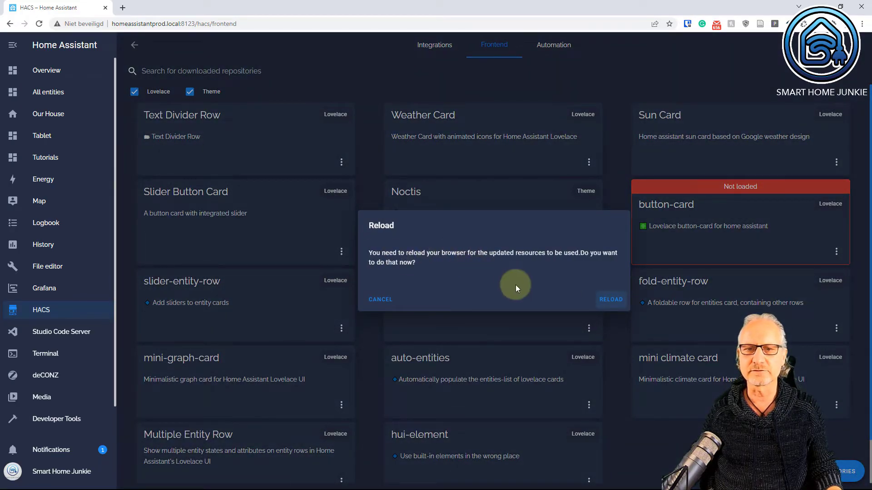
pyautogui.click(611, 299)
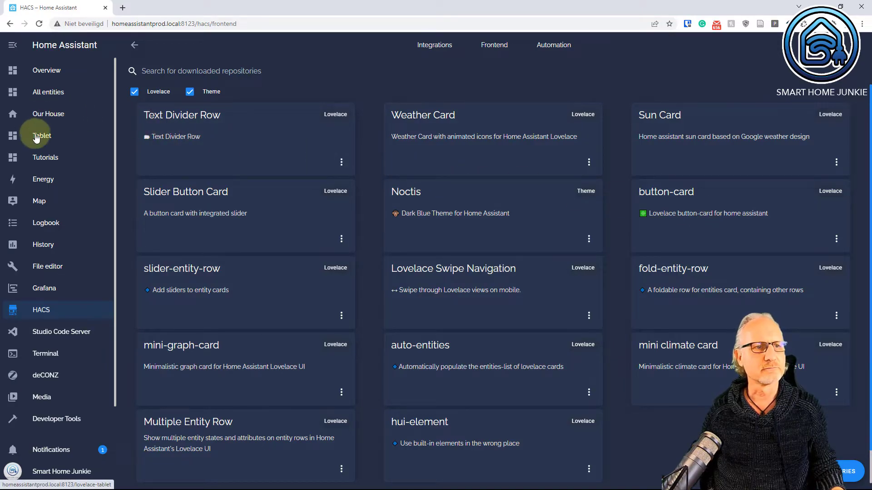
# - Add a Custom: Button-Card to the Custom Button Automation view of the Tutorials dashboard
pyautogui.click(39, 163)
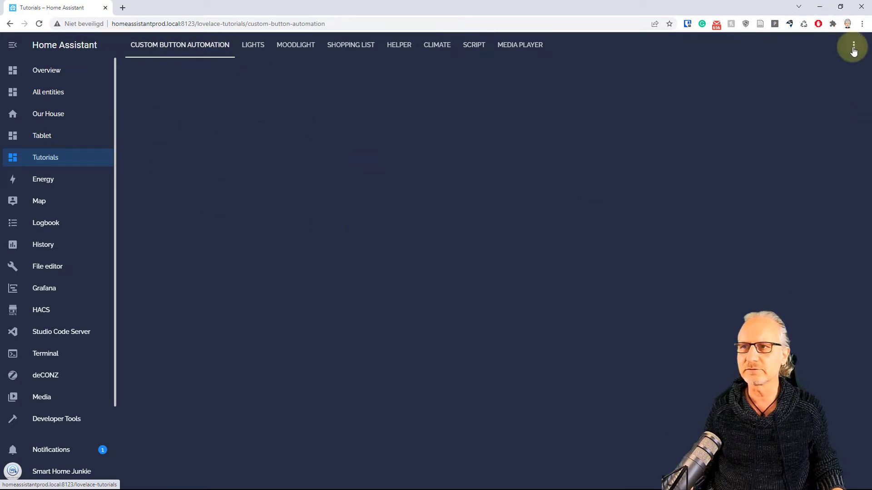
pyautogui.click(834, 70)
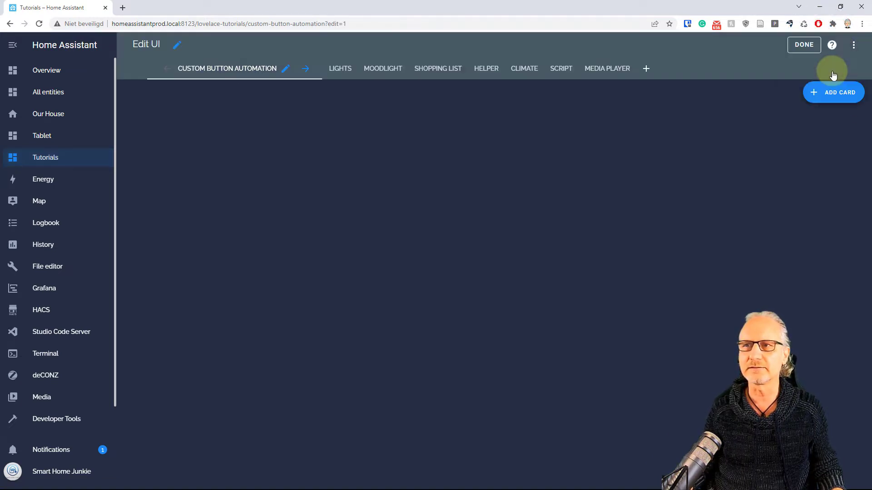
pyautogui.click(839, 93)
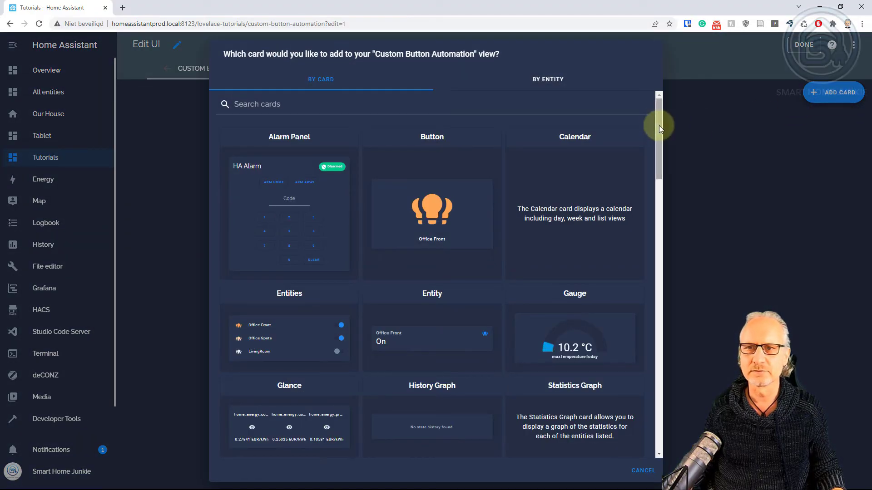
pyautogui.moveTo(658, 125); pyautogui.dragTo(665, 385)
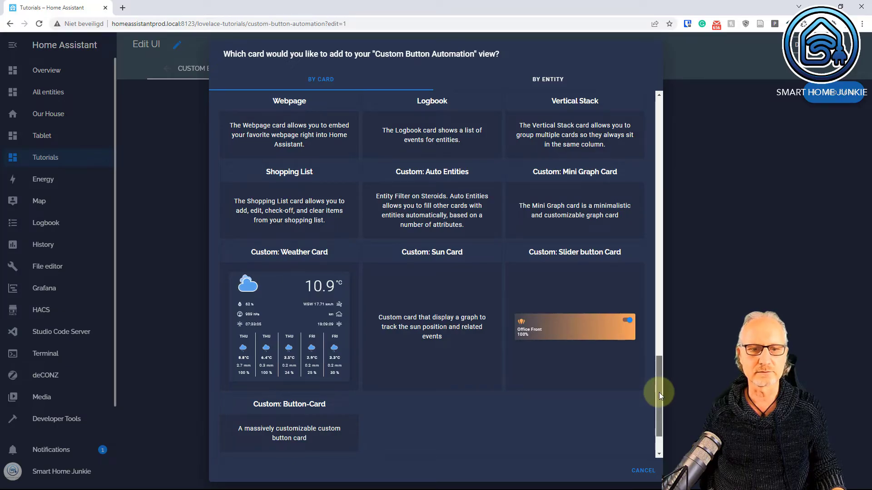
pyautogui.moveTo(658, 393); pyautogui.dragTo(652, 409)
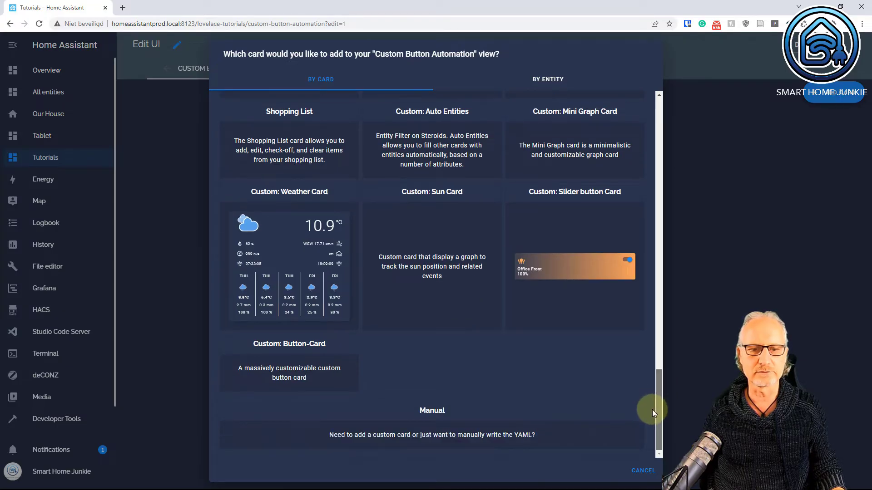
pyautogui.click(304, 362)
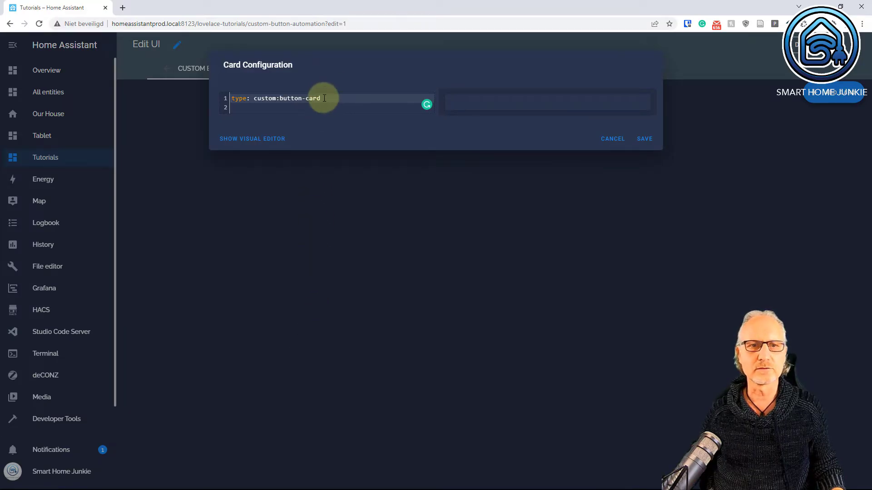
# - Replace the YAML with a custom:button-card for input_boolean.power_room: show_state false, name Room, icon mdi:power, lawngreen when 'on', grey when 'off'
pyautogui.moveTo(324, 98); pyautogui.dragTo(210, 98)
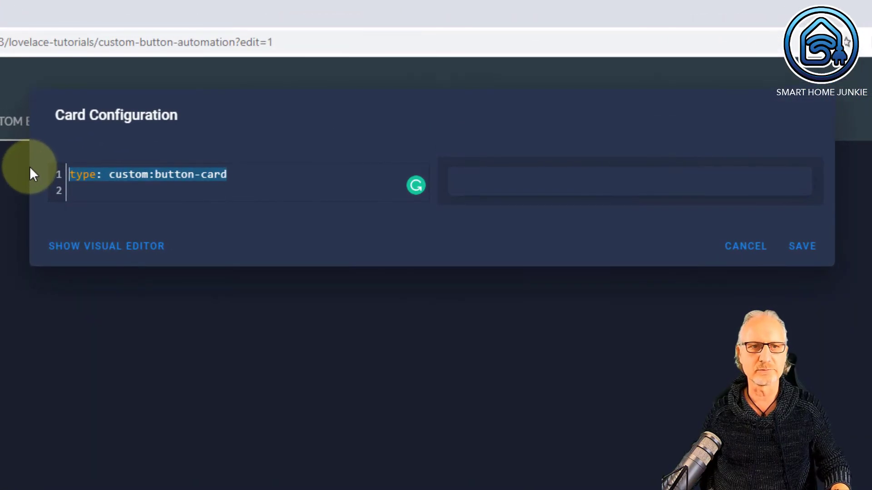
pyautogui.write("type: custom:button-card entity: input_boolean.power_room show_state: false name: Room icon: mdi:power state:   - value: 'on'     color: lawngreen   - value: 'off'     color: grey")
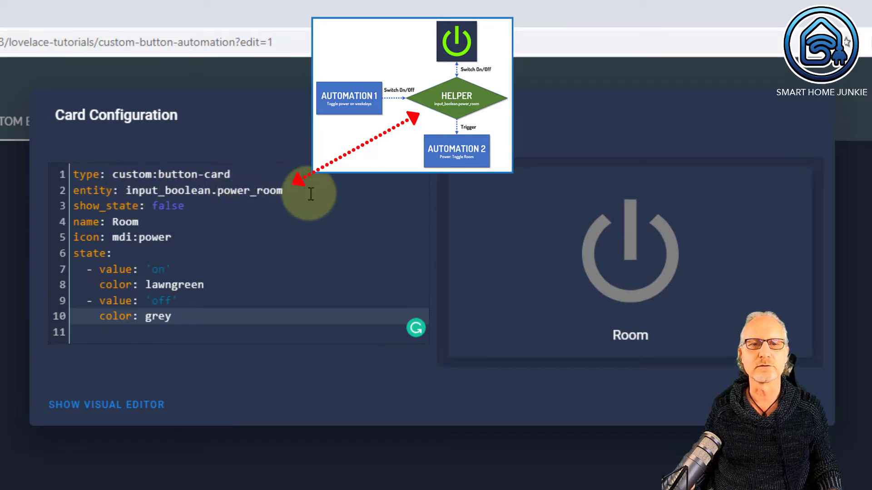
# - Set show_state to true in the button card's YAML
pyautogui.doubleClick(193, 208)
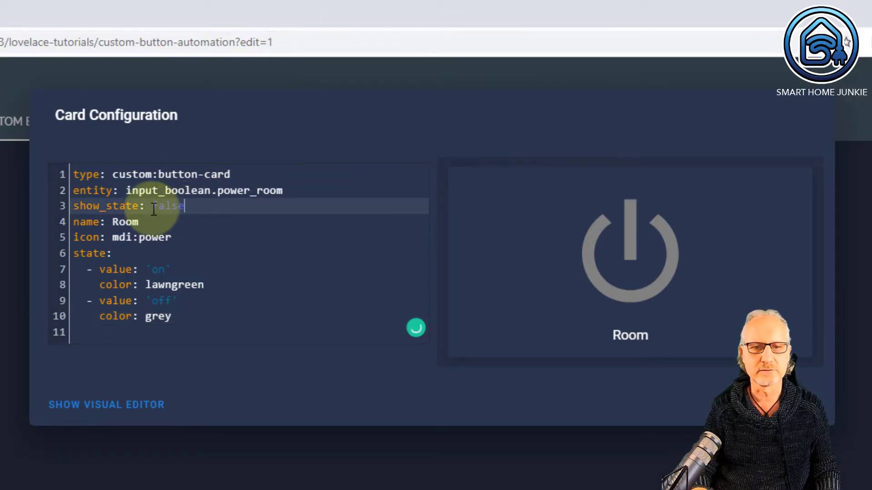
pyautogui.press('BackSpace')
pyautogui.press('BackSpace')
pyautogui.press('BackSpace')
pyautogui.press('BackSpace')
pyautogui.press('BackSpace')
pyautogui.write('tr')
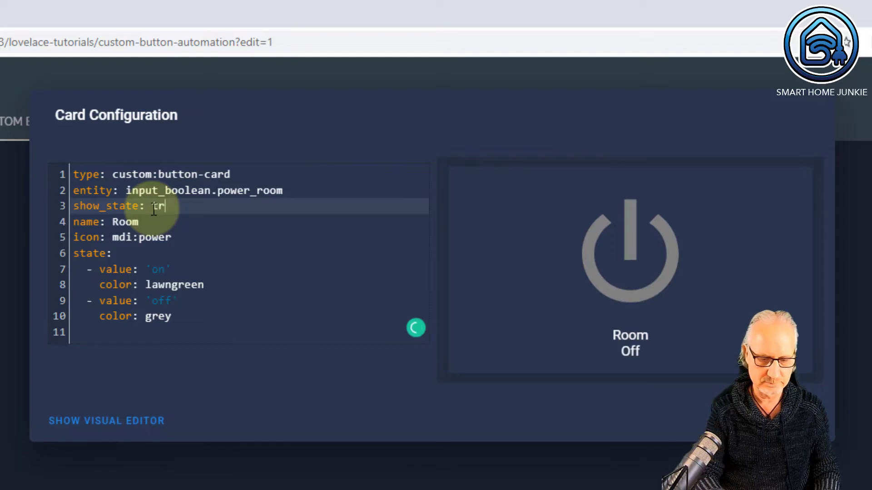
pyautogui.write('ue')
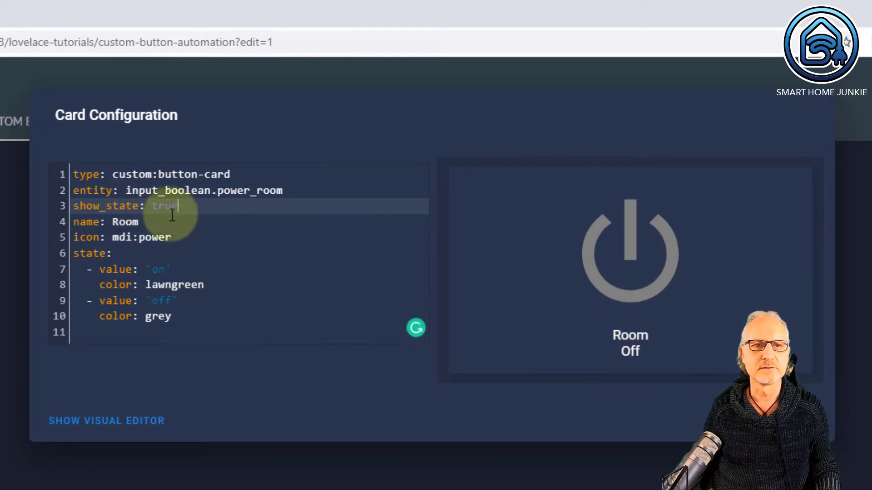
# - Set show_state back to false in the button card's YAML and save the card
pyautogui.press('BackSpace')
pyautogui.press('BackSpace')
pyautogui.press('BackSpace')
pyautogui.press('BackSpace')
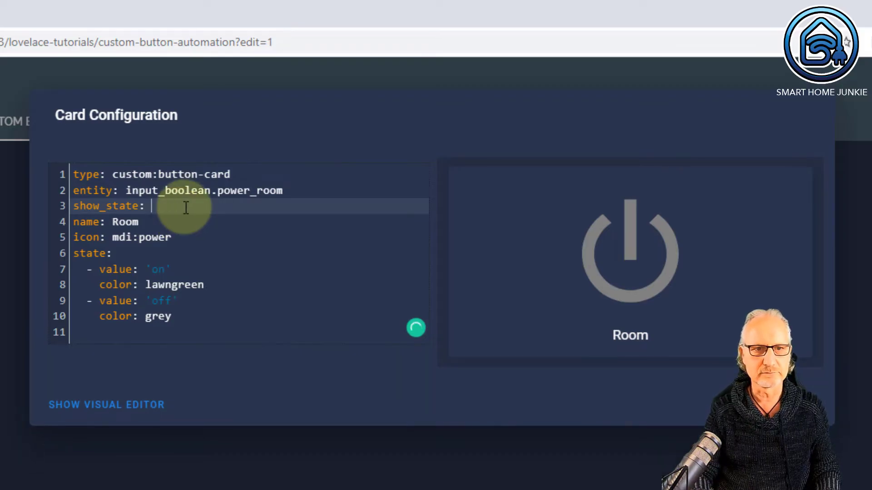
pyautogui.write('false')
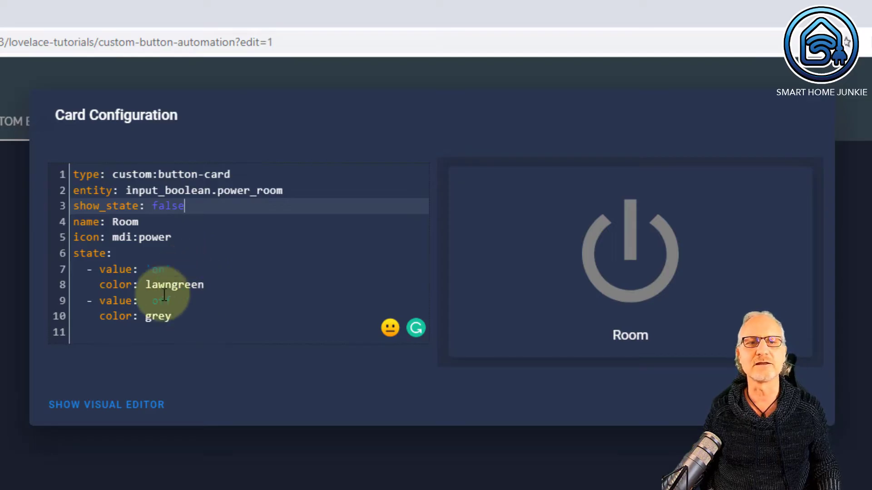
pyautogui.click(148, 286)
pyautogui.moveTo(147, 286); pyautogui.dragTo(218, 286)
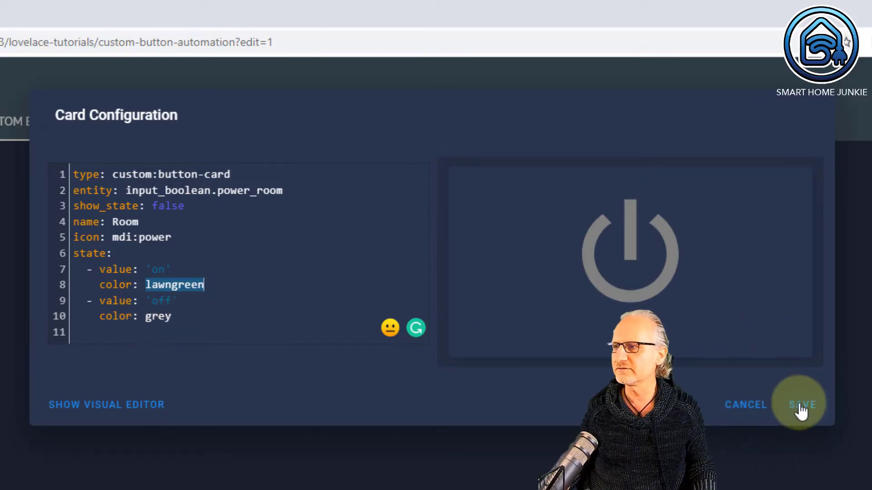
pyautogui.click(801, 409)
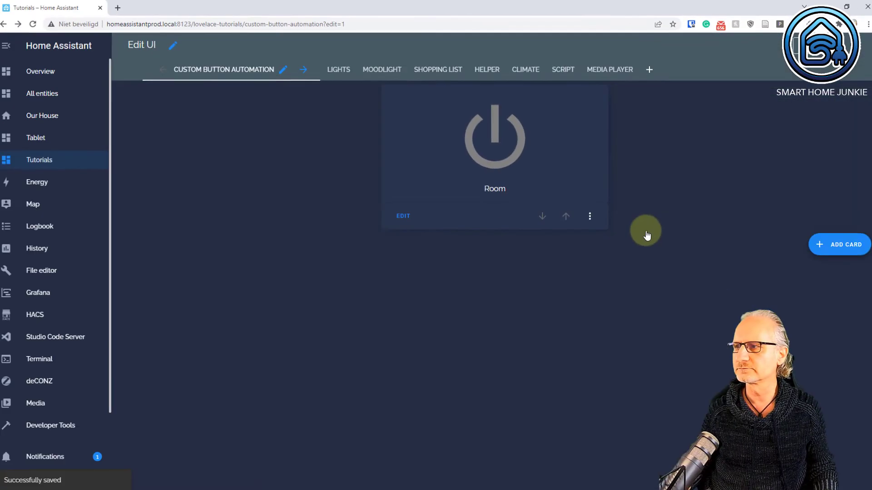
# - Test the Room button by switching it on and off, and finish editing the dashboard
pyautogui.click(501, 143)
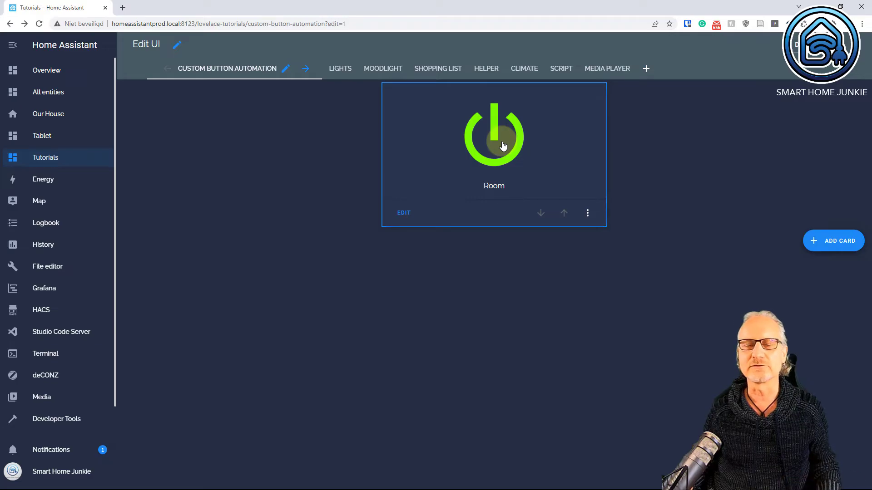
pyautogui.click(503, 144)
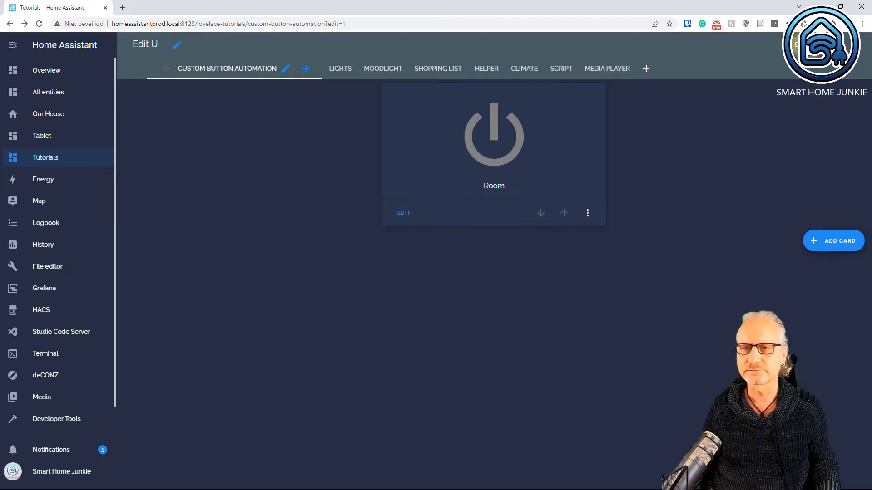
pyautogui.click(792, 44)
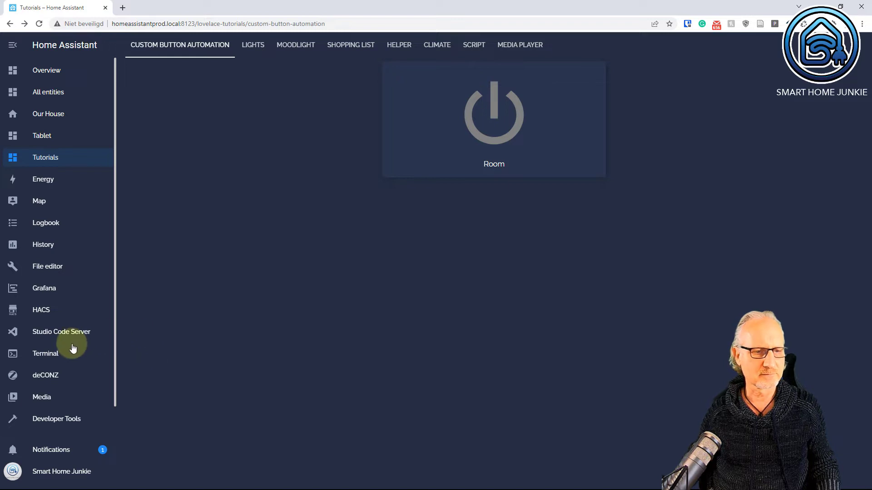
# - Create a new empty automation from the automations overview in the configuration
pyautogui.scroll(-1, 73, 348)
pyautogui.click(62, 416)
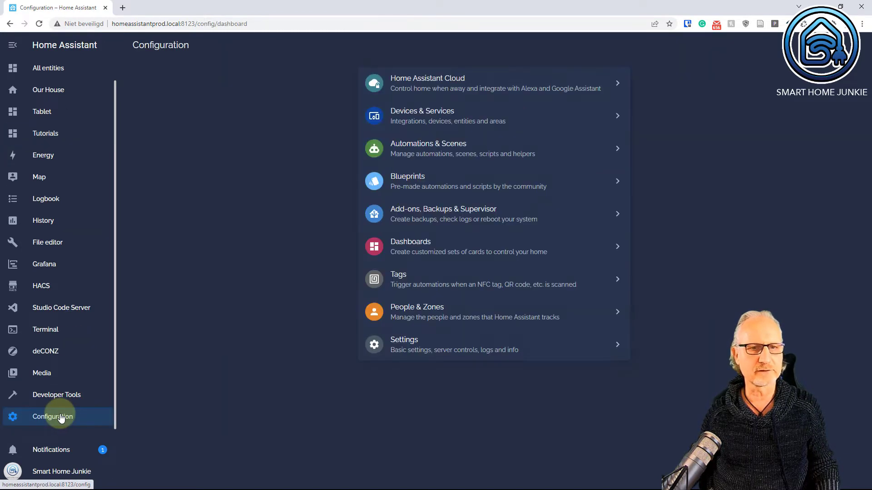
pyautogui.click(459, 150)
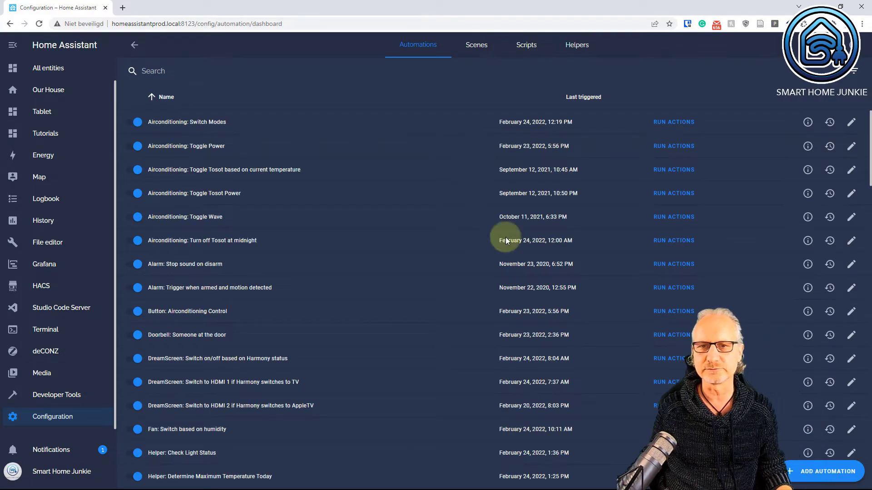
pyautogui.click(824, 474)
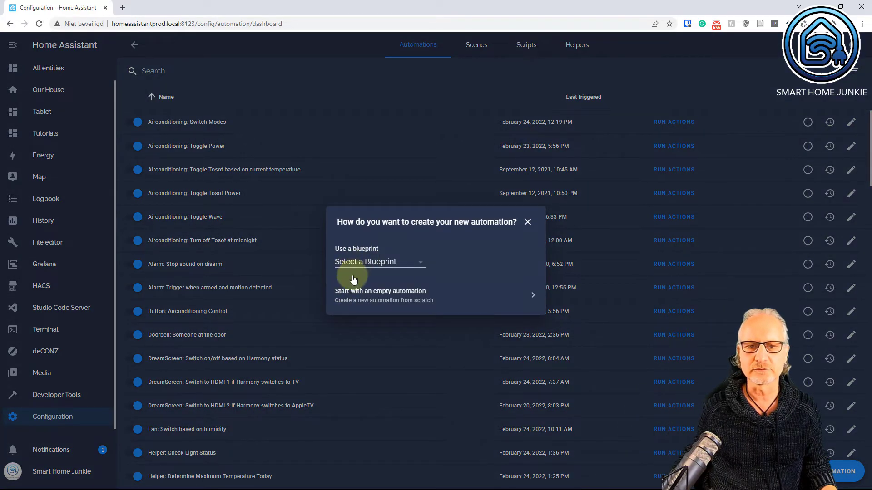
pyautogui.click(463, 298)
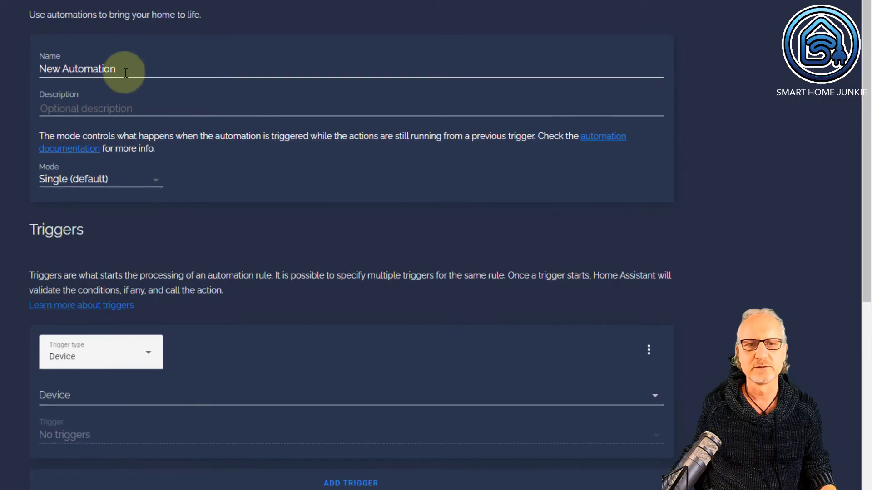
# - Name the automation "Automation 1: Power: Turn on room on weekdays"
pyautogui.moveTo(126, 73); pyautogui.dragTo(26, 76)
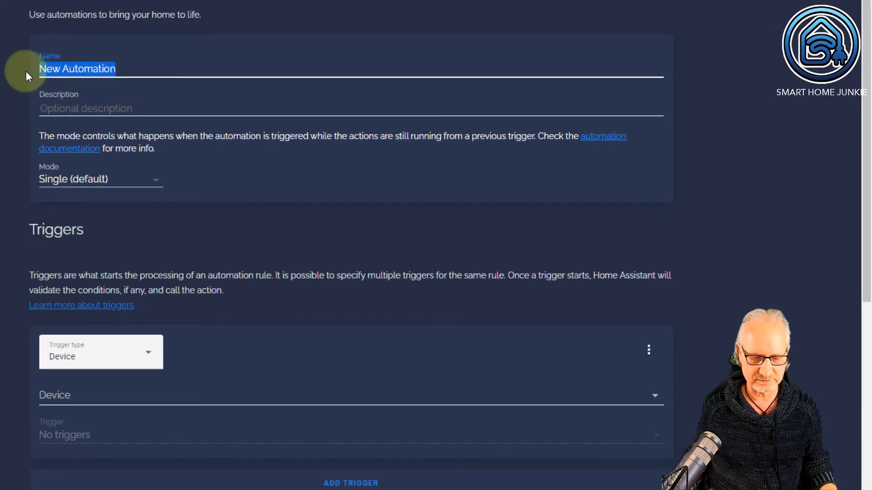
pyautogui.write('Automati')
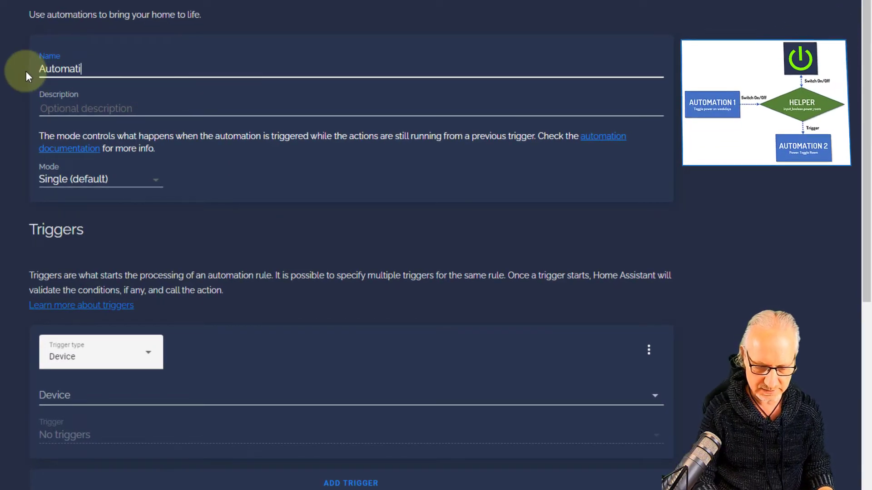
pyautogui.write('on 1:')
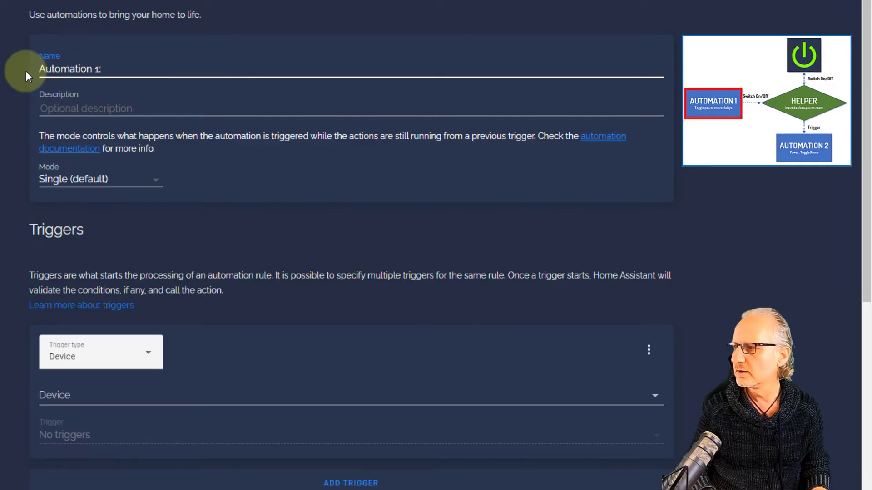
pyautogui.write(' Power')
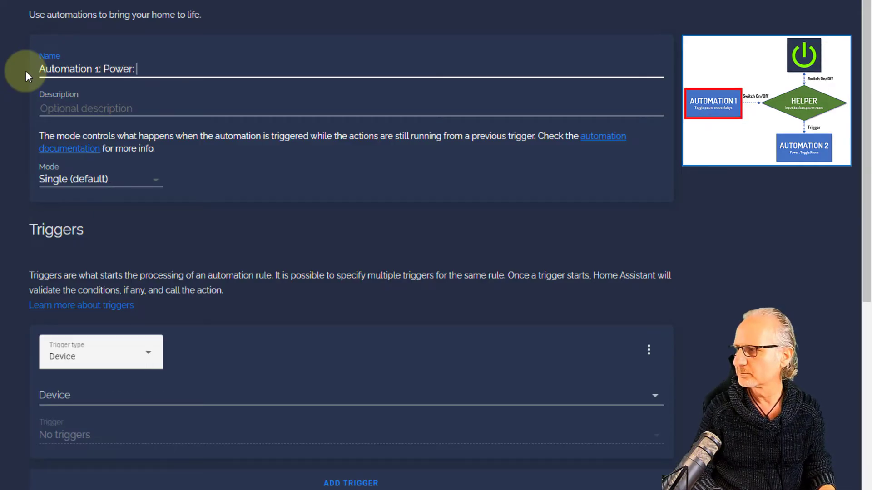
pyautogui.write(': Turn on room on weekdays')
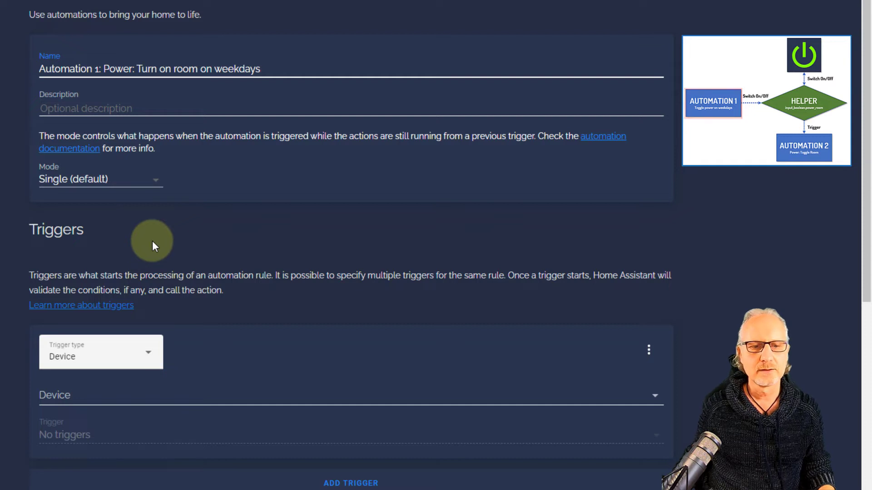
# - Make the automation's trigger a Time trigger at the fixed time 08:00 AM
pyautogui.scroll(-3, 152, 241)
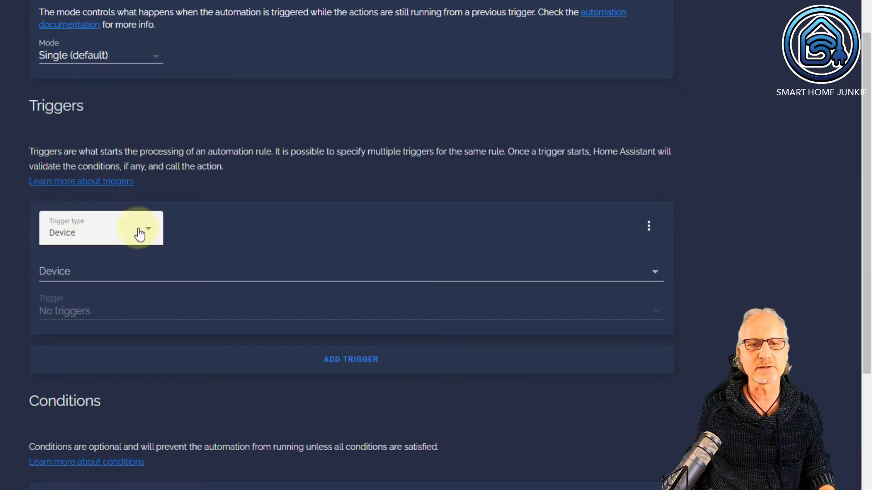
pyautogui.click(151, 238)
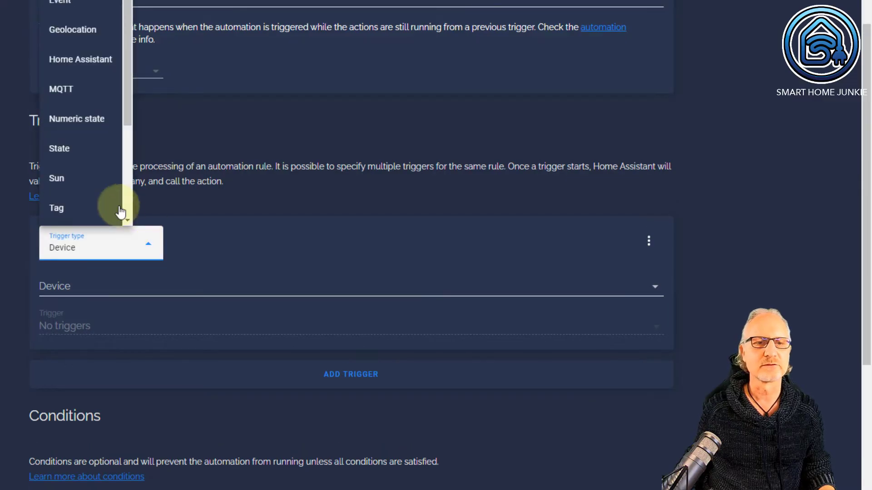
pyautogui.scroll(-3, 85, 159)
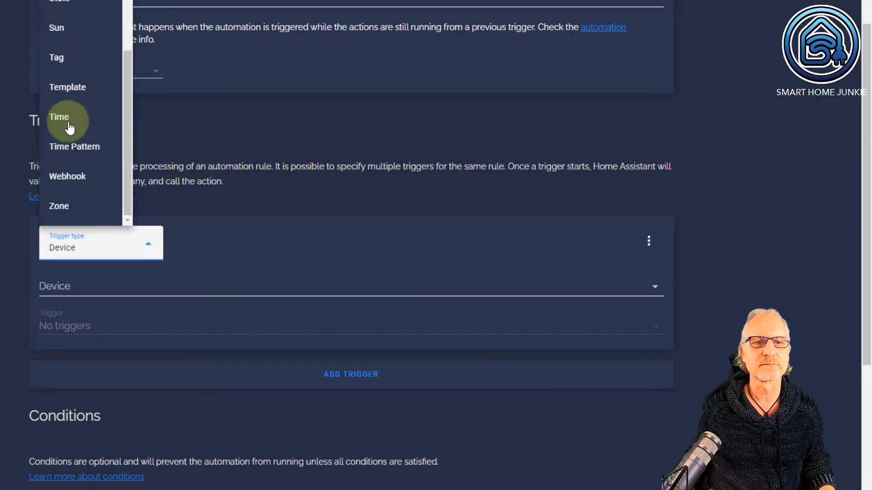
pyautogui.click(71, 118)
pyautogui.click(53, 317)
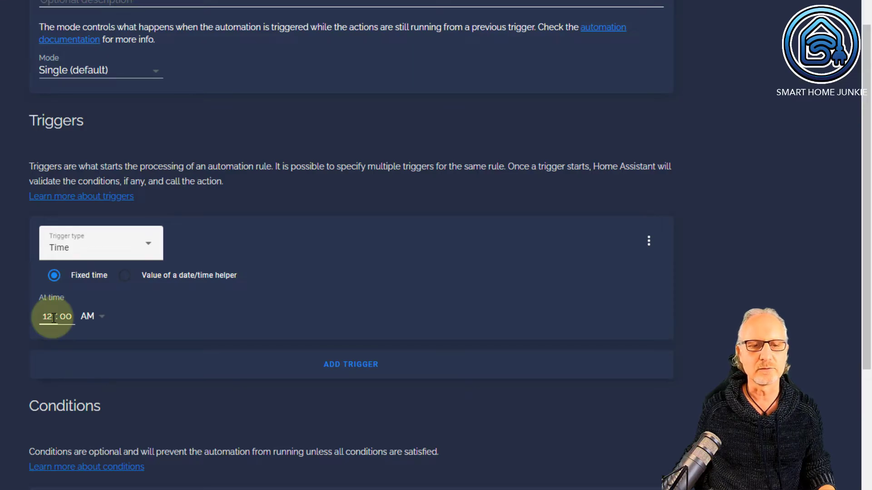
pyautogui.moveTo(54, 318); pyautogui.dragTo(44, 316)
pyautogui.write('08')
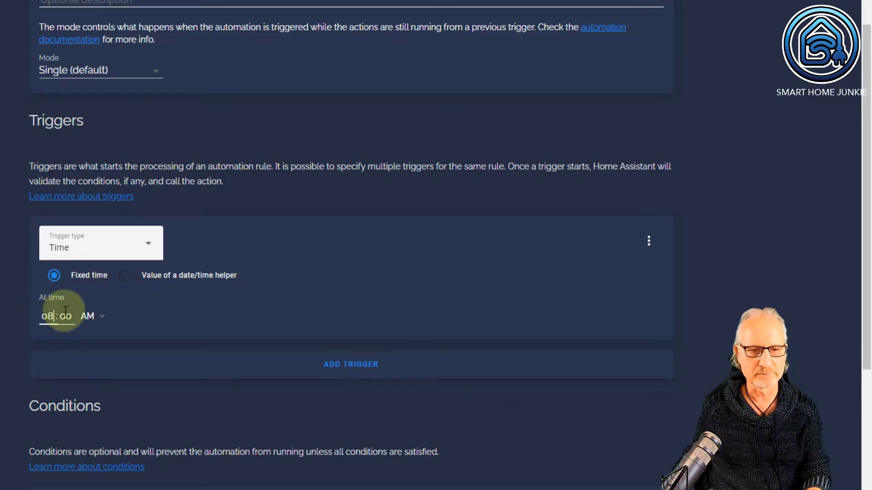
pyautogui.press('Tab')
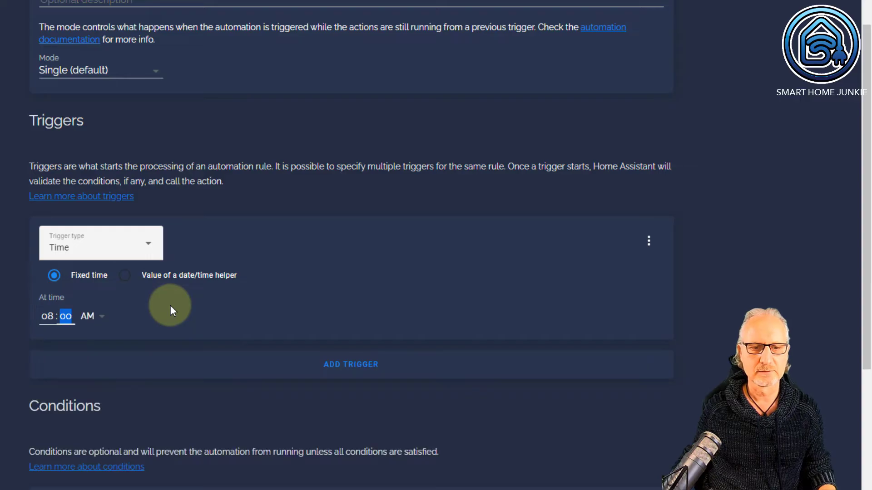
pyautogui.click(171, 306)
# - Add a Time condition that excludes Saturday and Sunday, leaving Monday through Friday enabled
pyautogui.scroll(-5, 171, 306)
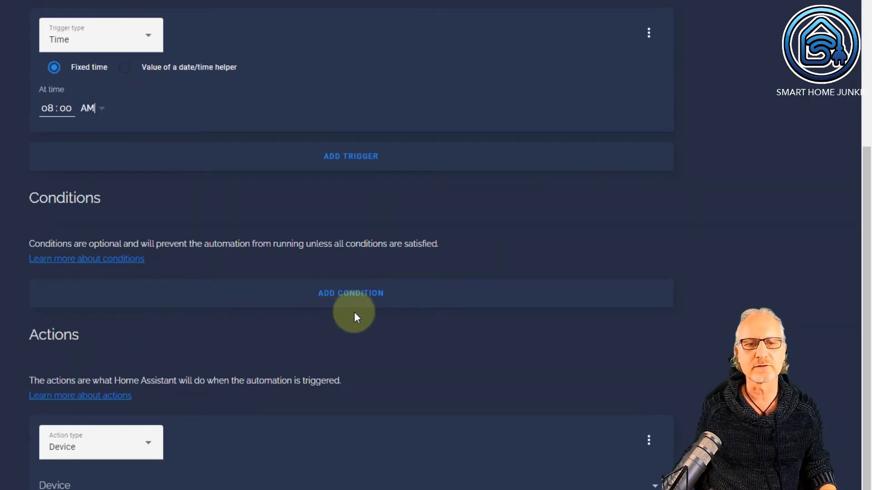
pyautogui.scroll(-1, 354, 312)
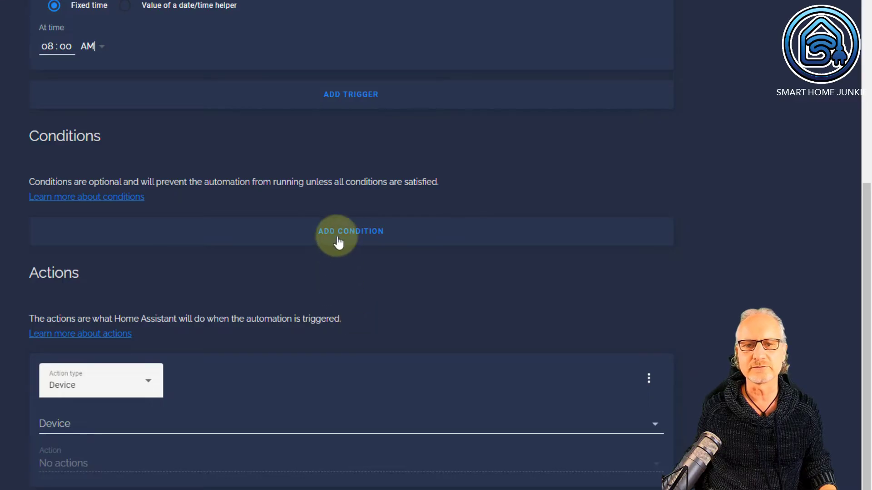
pyautogui.click(362, 234)
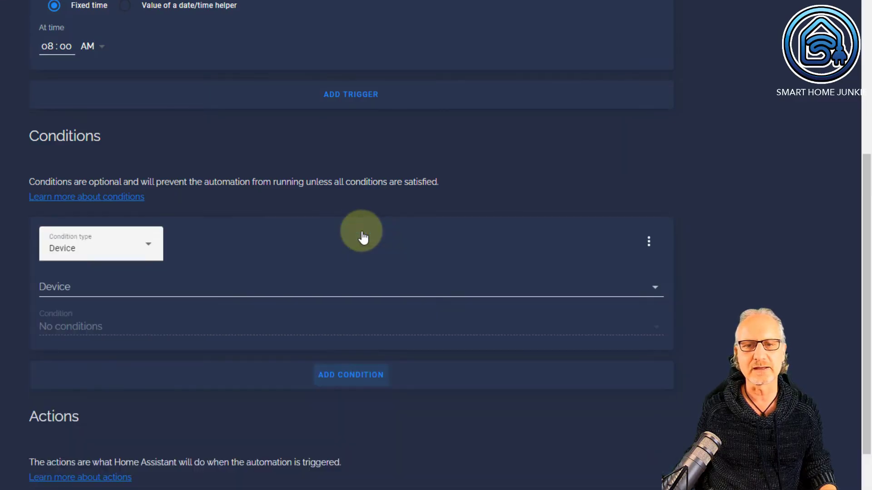
pyautogui.click(136, 252)
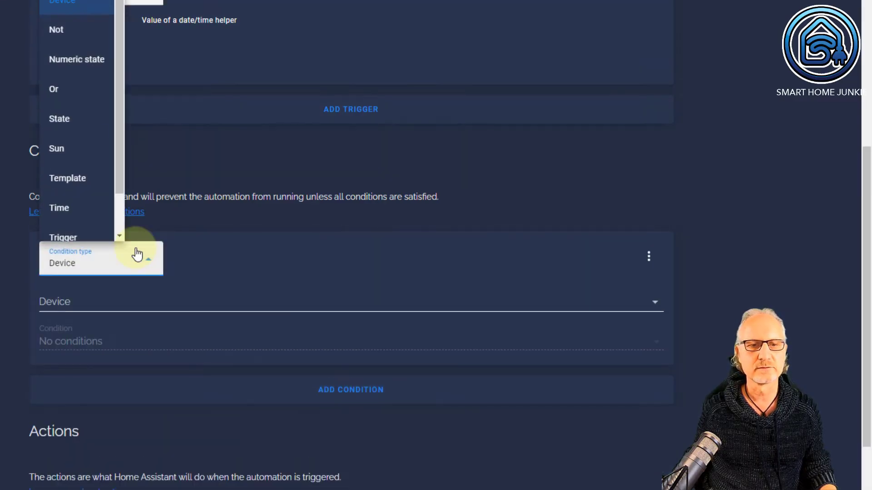
pyautogui.click(59, 210)
pyautogui.scroll(-4, 223, 346)
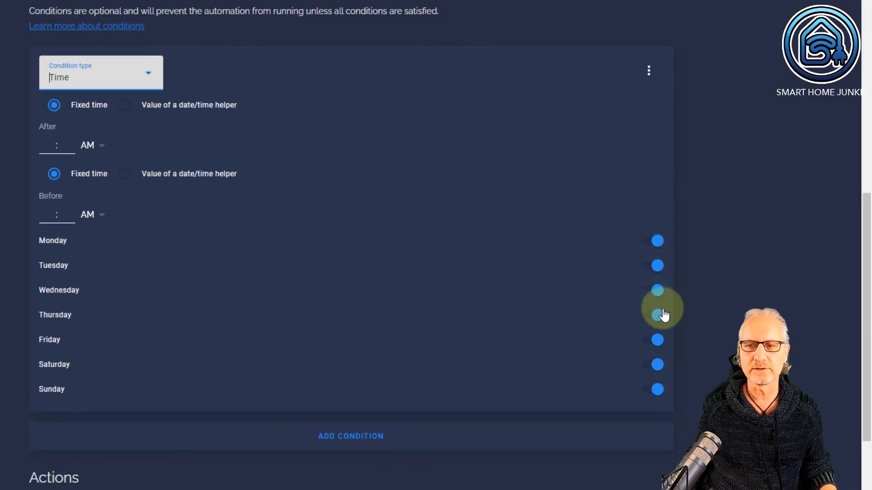
pyautogui.click(658, 365)
pyautogui.click(657, 390)
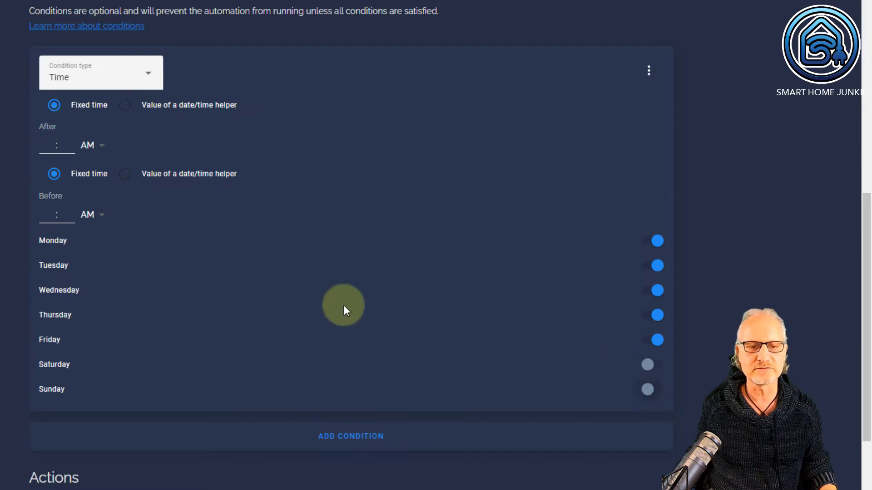
# - Set the action type to Call service and choose the service Input boolean: Turn on
pyautogui.scroll(-5, 344, 305)
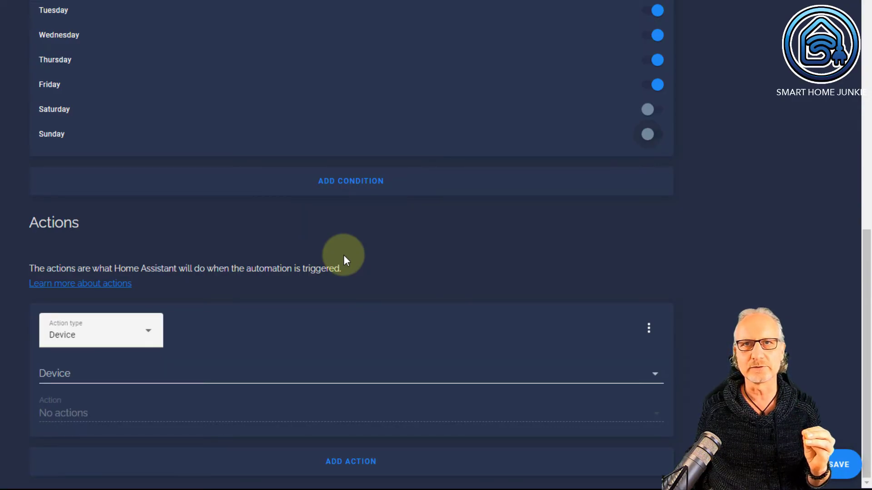
pyautogui.click(133, 339)
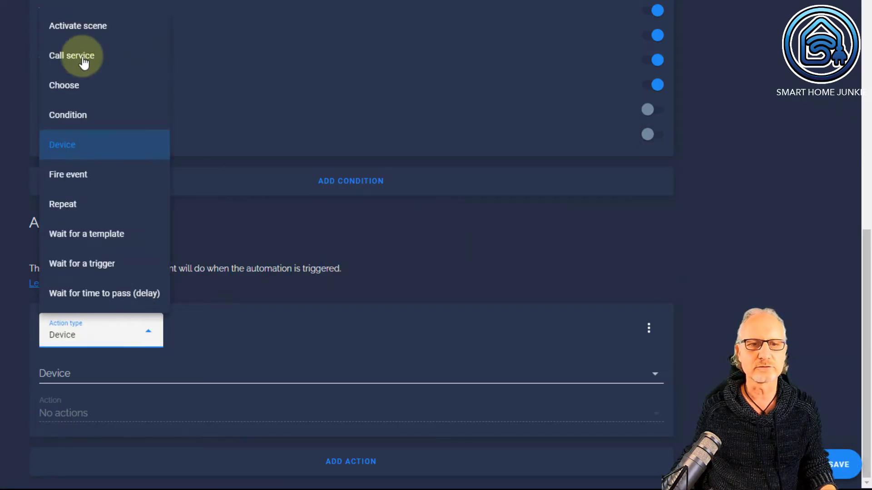
pyautogui.click(83, 58)
pyautogui.click(99, 388)
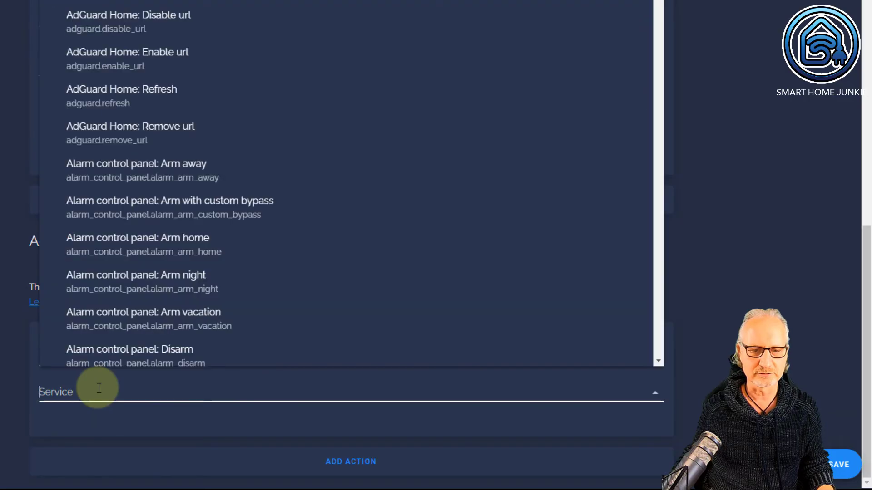
pyautogui.write('boolean')
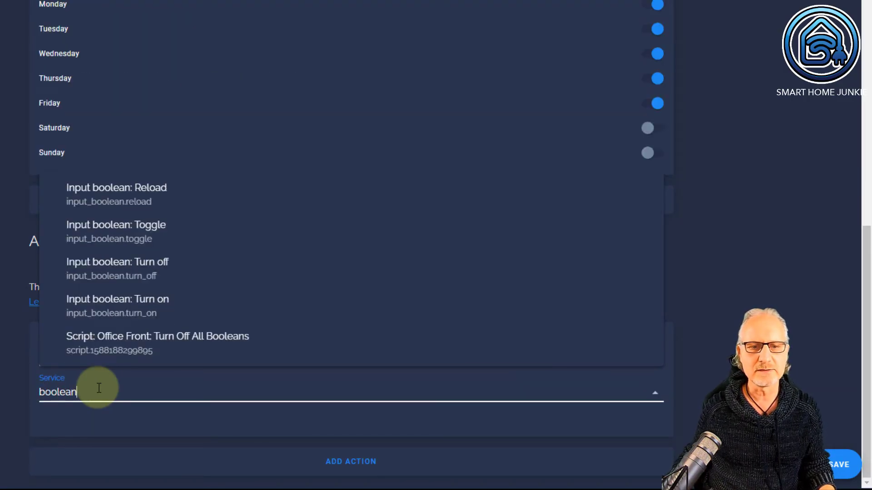
pyautogui.click(161, 307)
# - Choose the power_room entity as the target of the Input boolean: Turn on action
pyautogui.scroll(-1, 230, 355)
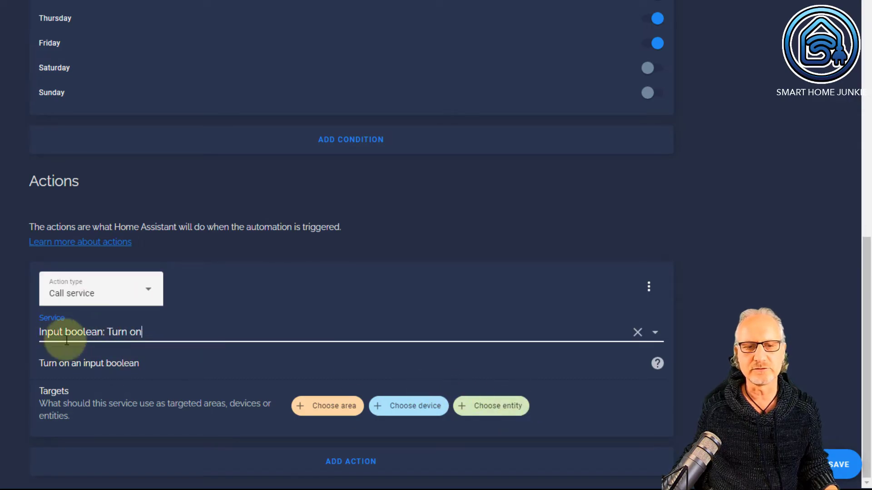
pyautogui.click(498, 407)
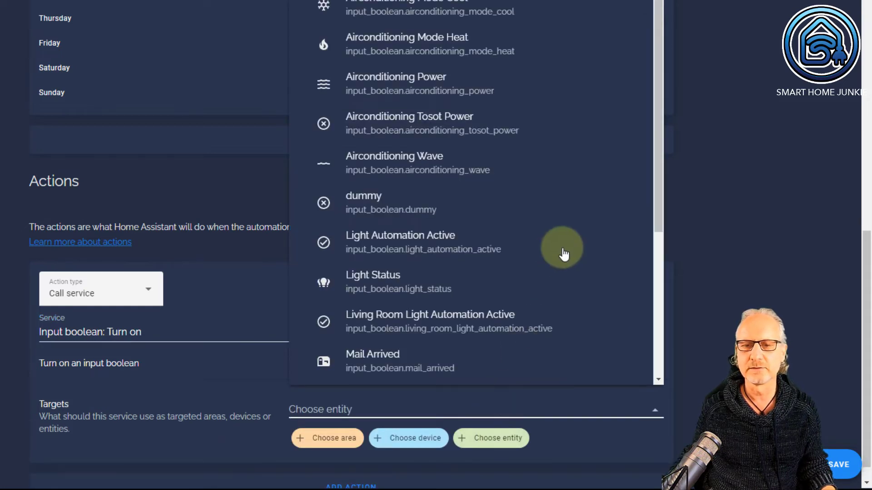
pyautogui.scroll(-2, 563, 253)
pyautogui.scroll(-4, 563, 254)
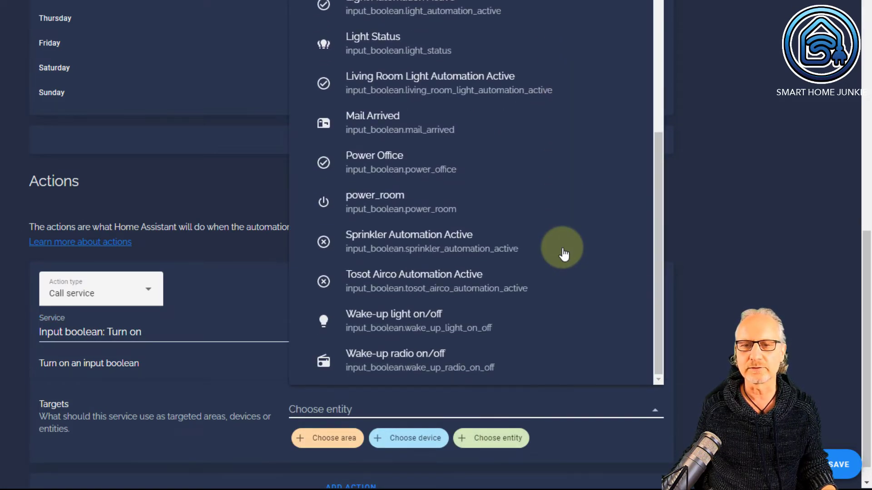
pyautogui.click(366, 202)
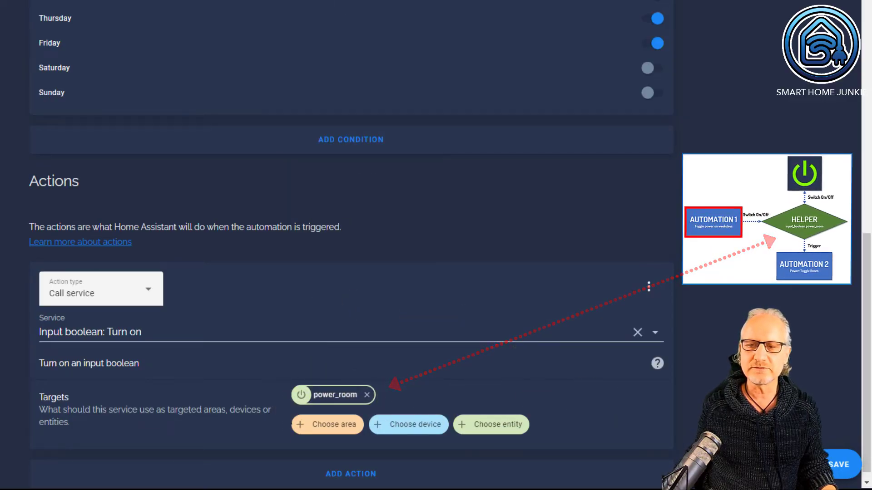
# - Review the automation's trigger, weekday condition and action, and save the automation
pyautogui.scroll(15, 681, 396)
pyautogui.scroll(4, 715, 375)
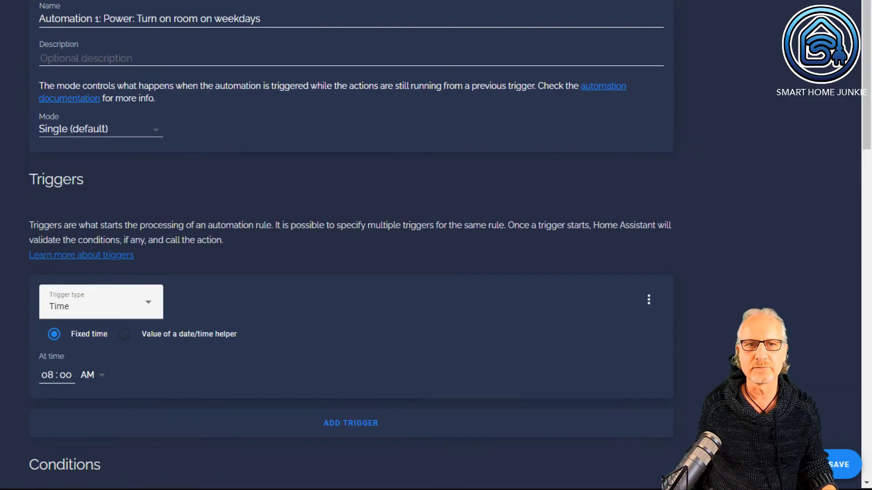
pyautogui.scroll(-6, 717, 371)
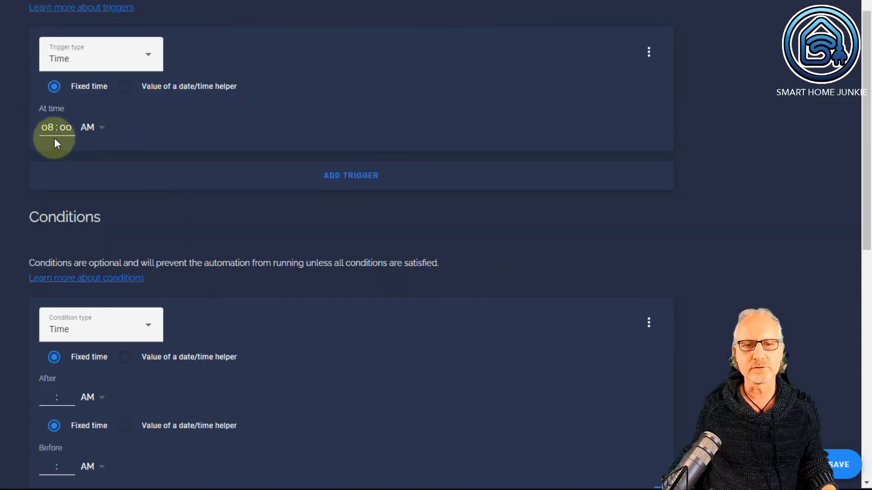
pyautogui.scroll(-10, 201, 228)
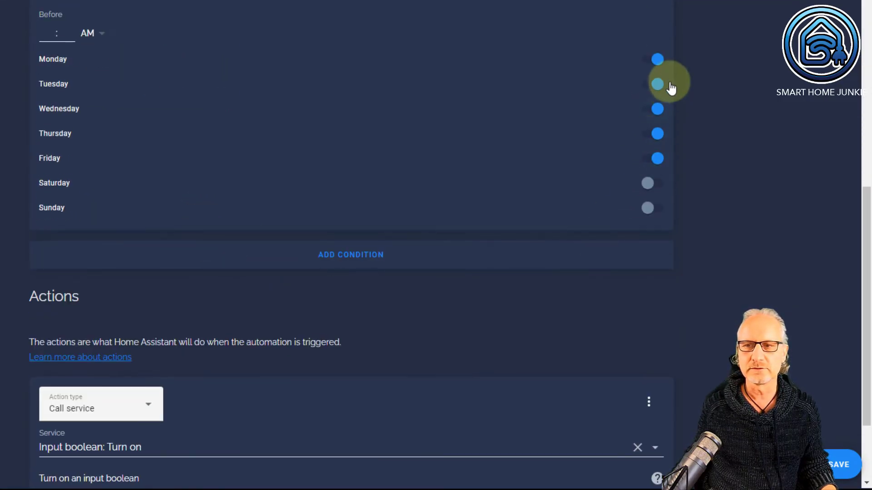
pyautogui.scroll(-3, 752, 182)
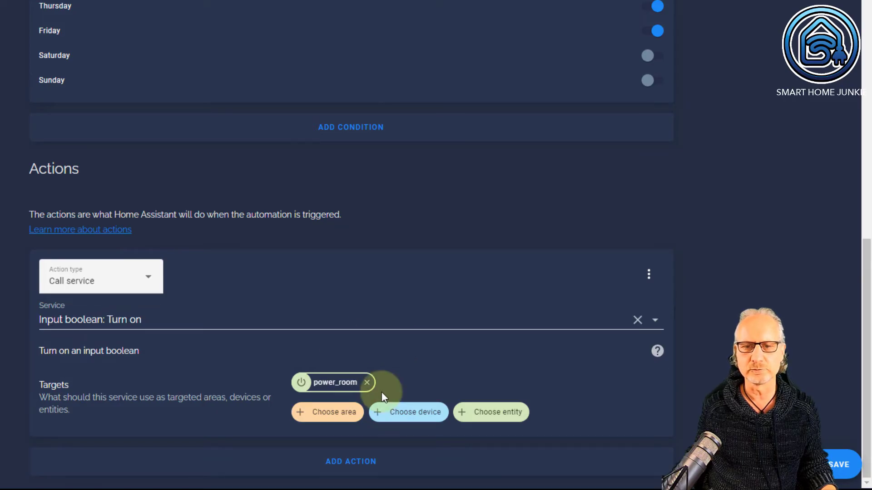
pyautogui.click(823, 464)
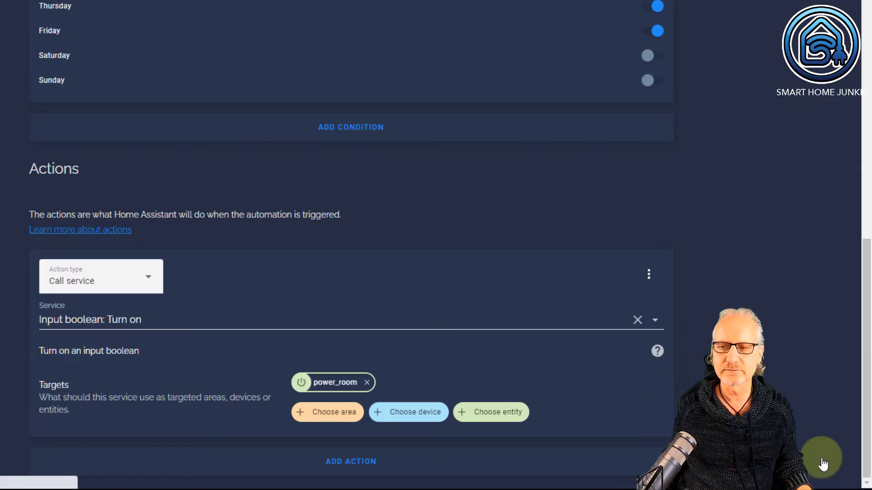
# - Change the Time trigger's fixed time to 01:41 PM and save the automation
pyautogui.scroll(6, 725, 274)
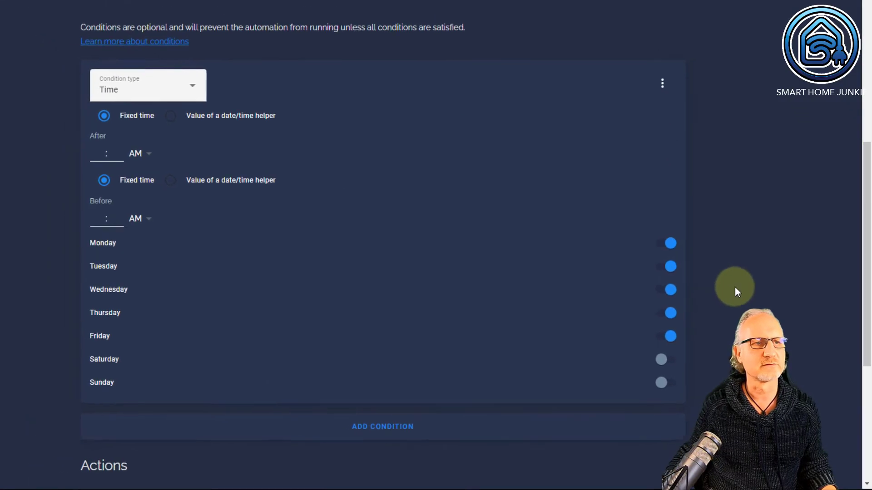
pyautogui.scroll(5, 735, 287)
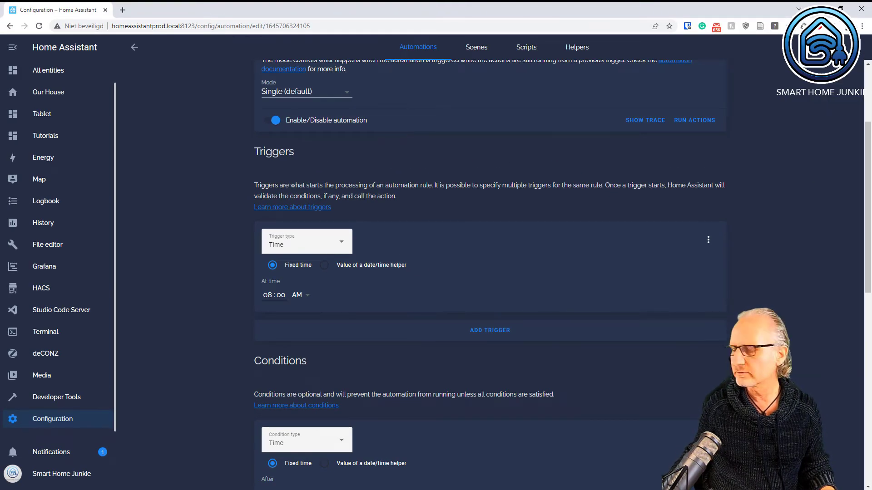
pyautogui.click(270, 295)
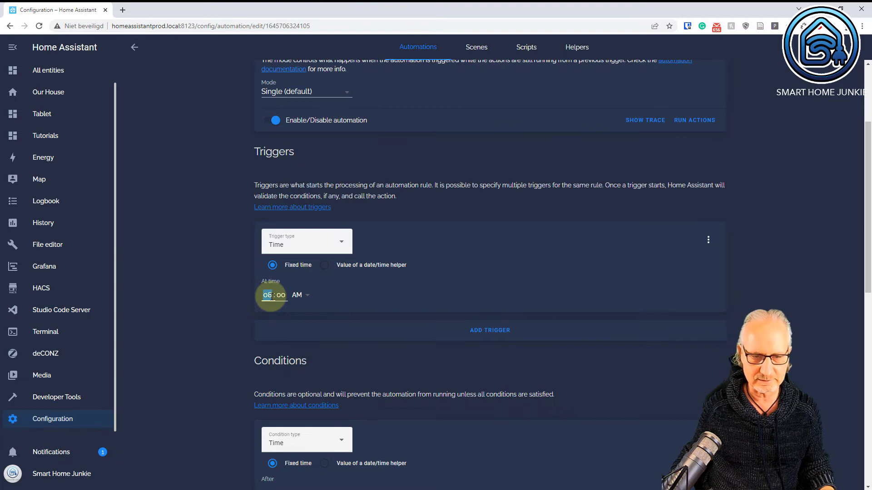
pyautogui.write('1')
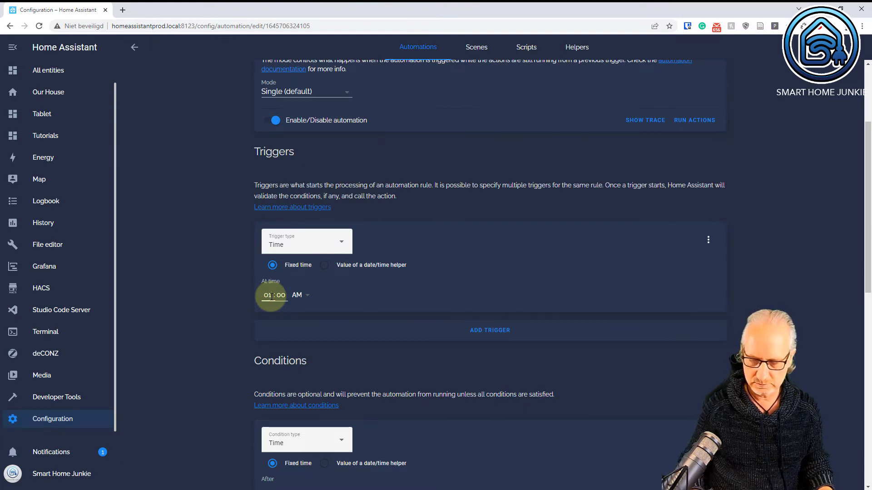
pyautogui.click(280, 295)
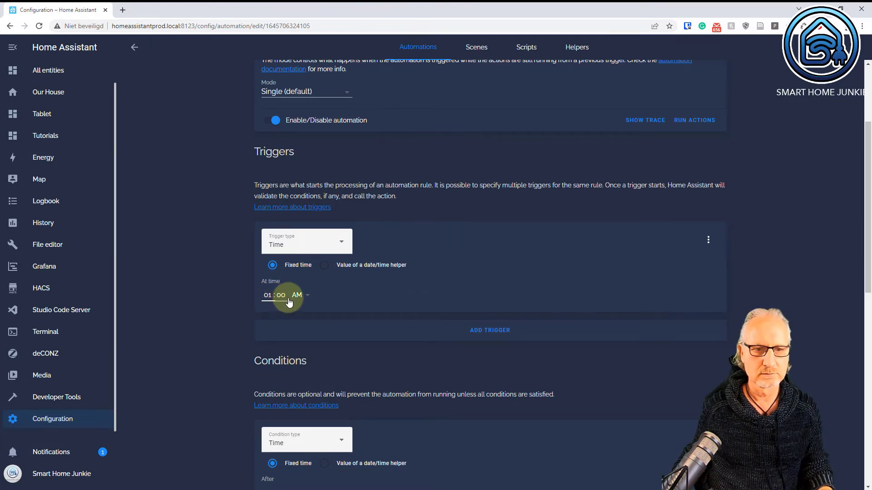
pyautogui.write('4')
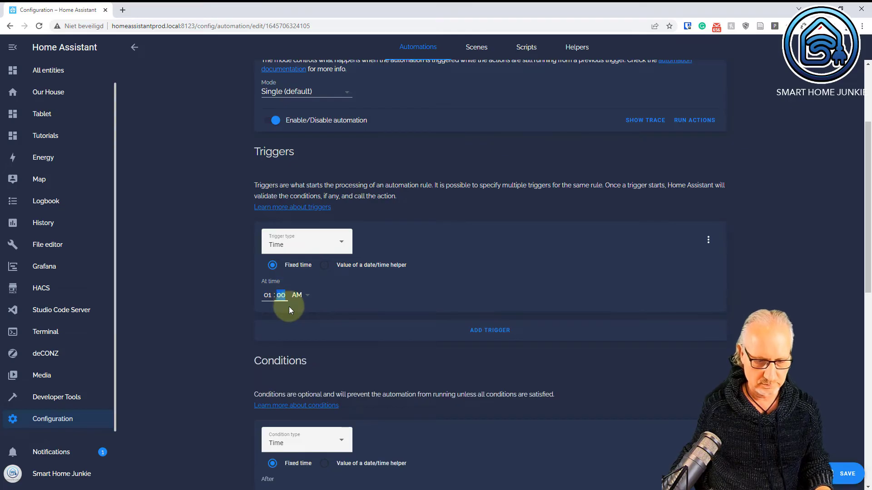
pyautogui.write('1')
pyautogui.click(298, 295)
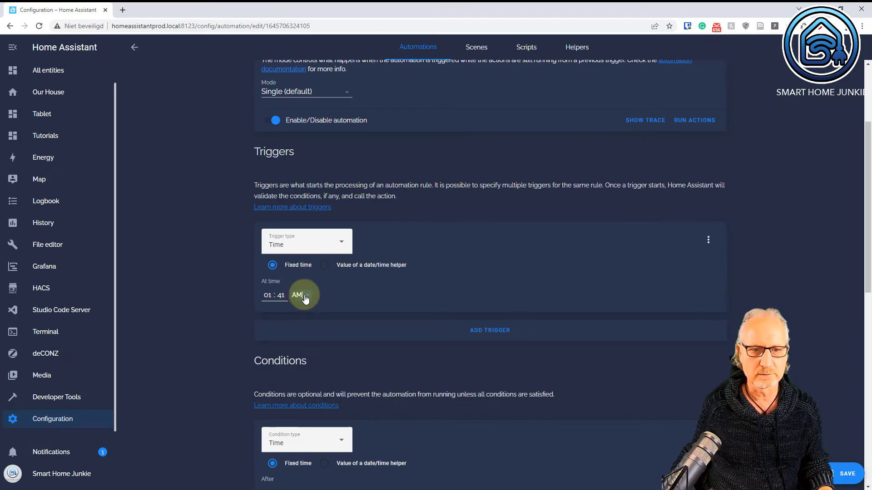
pyautogui.click(303, 318)
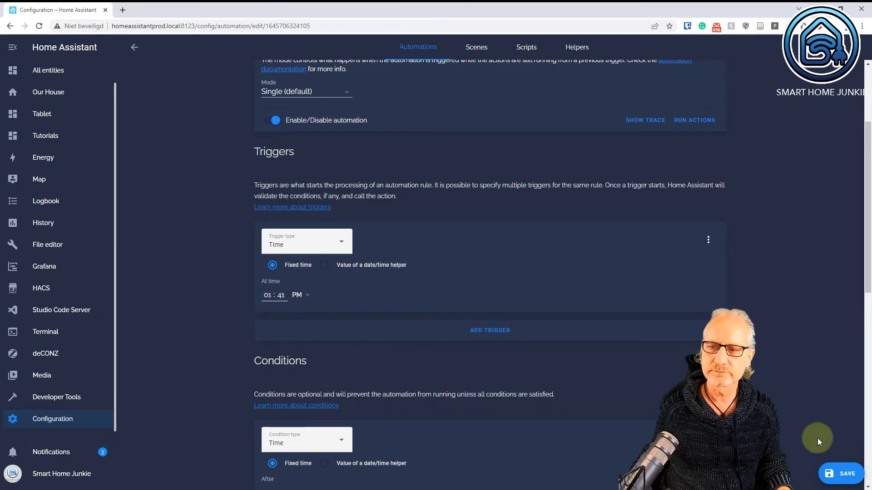
pyautogui.click(845, 474)
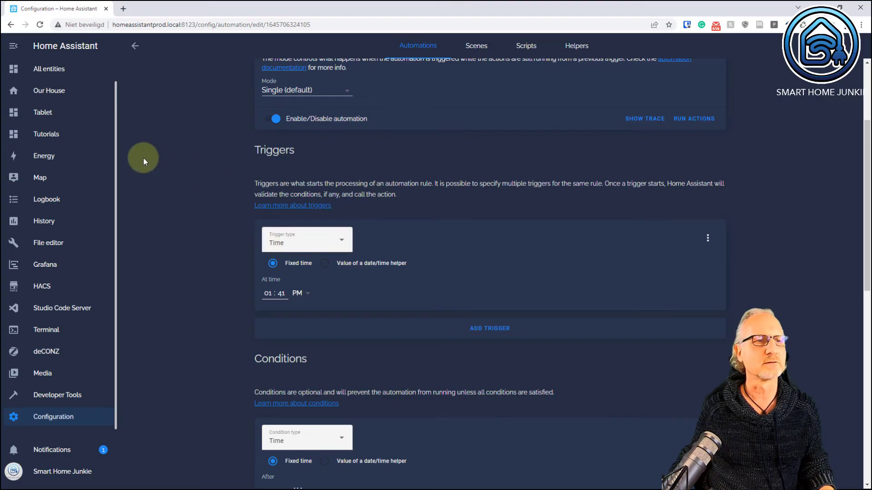
# - Open the Tutorials dashboard to check the Room power button, and switch the room off with it
pyautogui.click(51, 139)
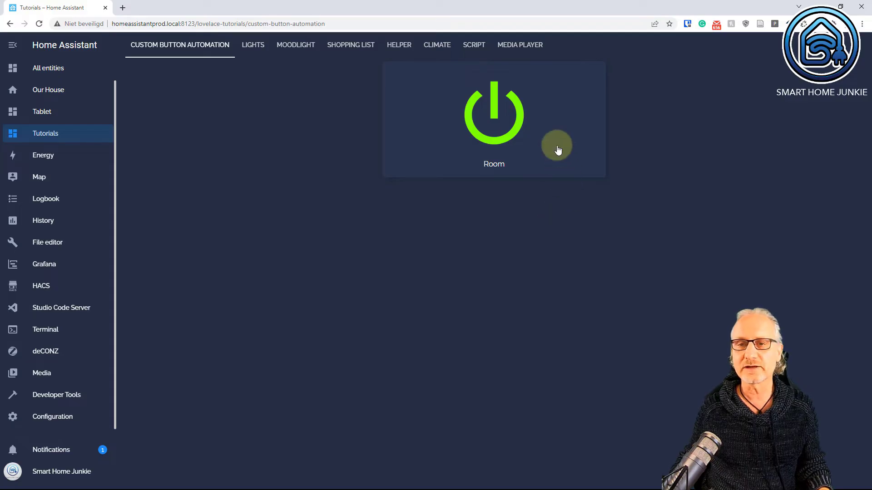
pyautogui.click(492, 129)
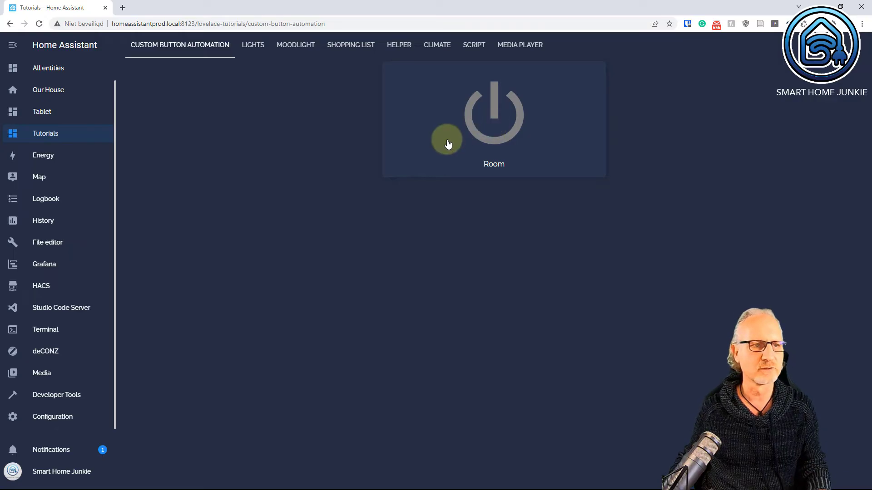
# - Open the automations overview in the configuration and start a new empty automation from scratch
pyautogui.click(54, 416)
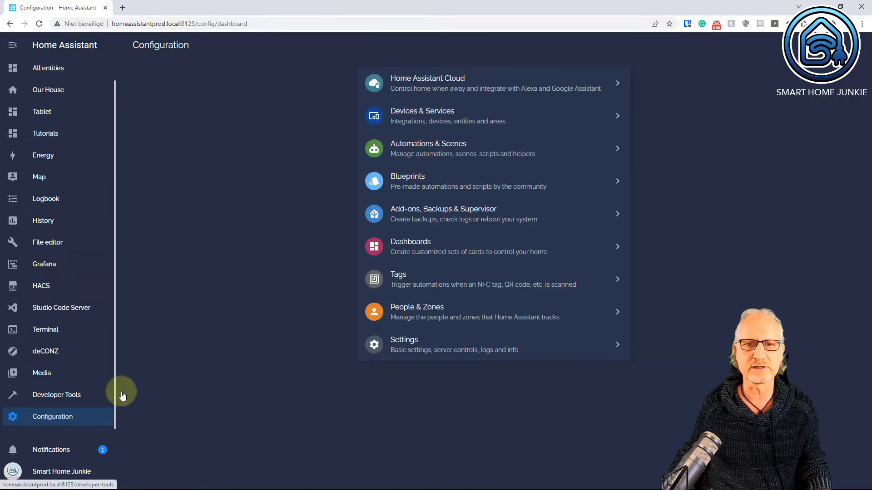
pyautogui.click(436, 144)
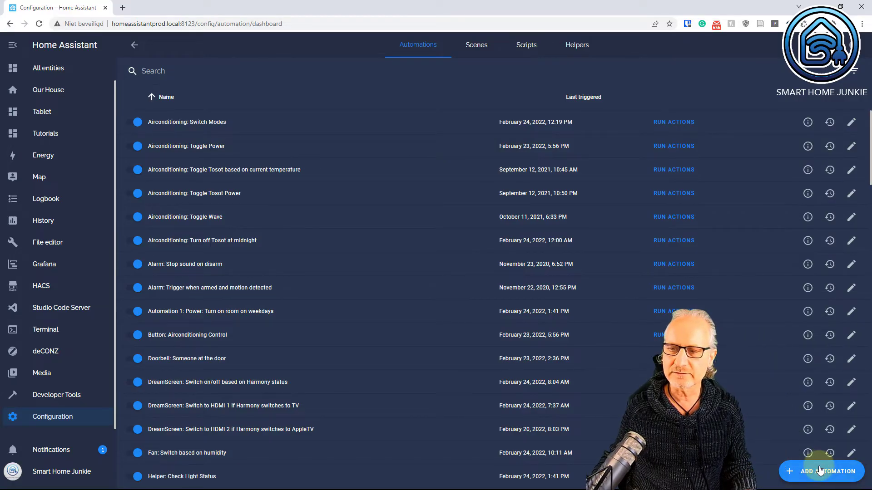
pyautogui.click(820, 470)
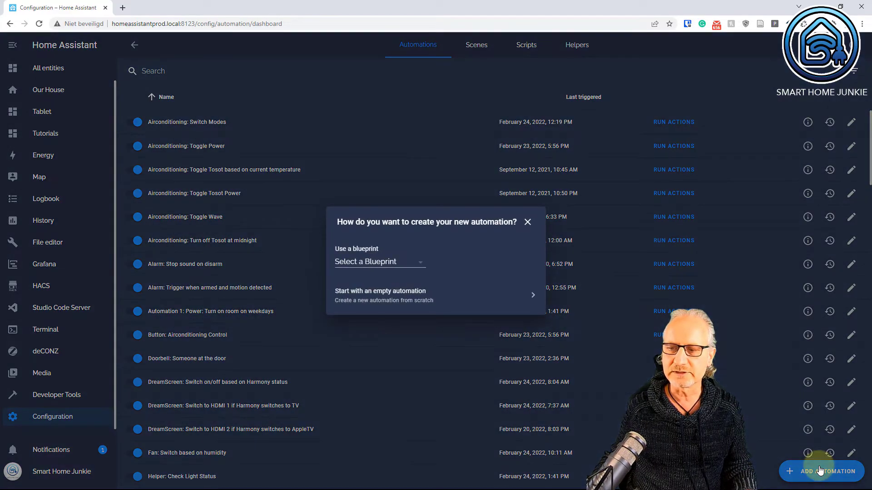
pyautogui.click(398, 297)
# - Name the new automation "Automation 2: Power: Toggle Room"
pyautogui.click(287, 144)
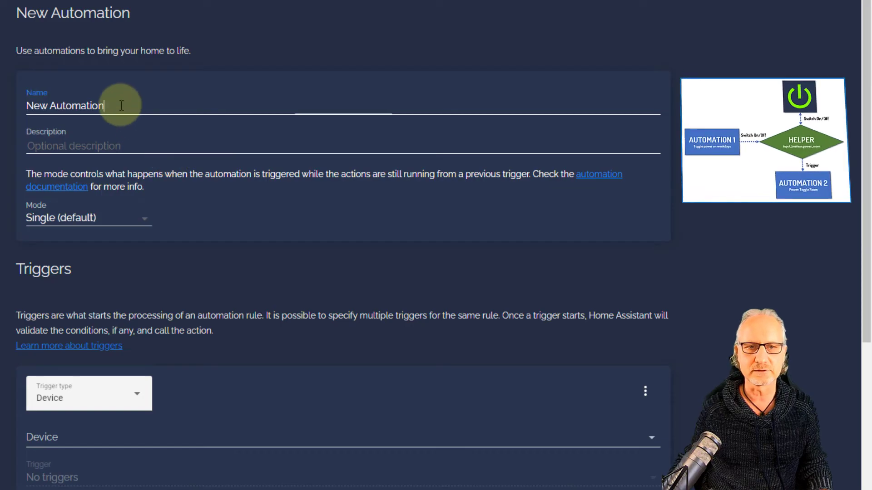
pyautogui.moveTo(121, 105); pyautogui.dragTo(20, 102)
pyautogui.write('Auto')
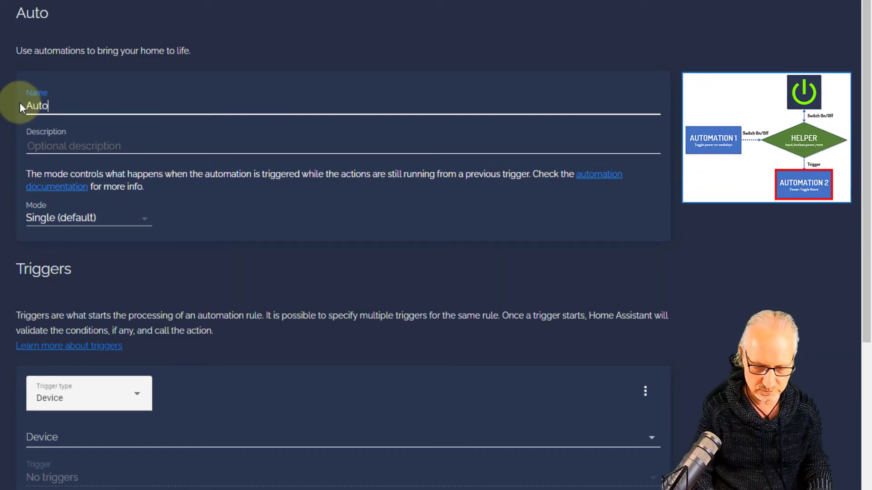
pyautogui.write('mation 2:')
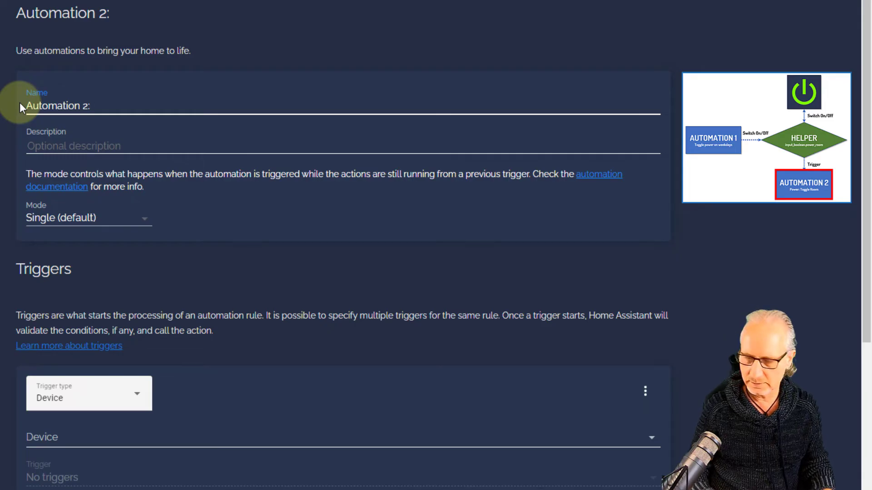
pyautogui.write(' Power: ')
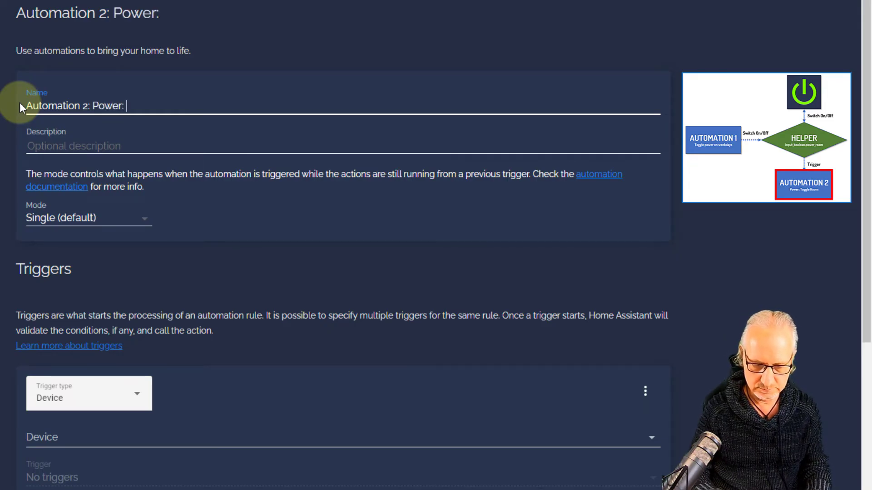
pyautogui.write('Toggle')
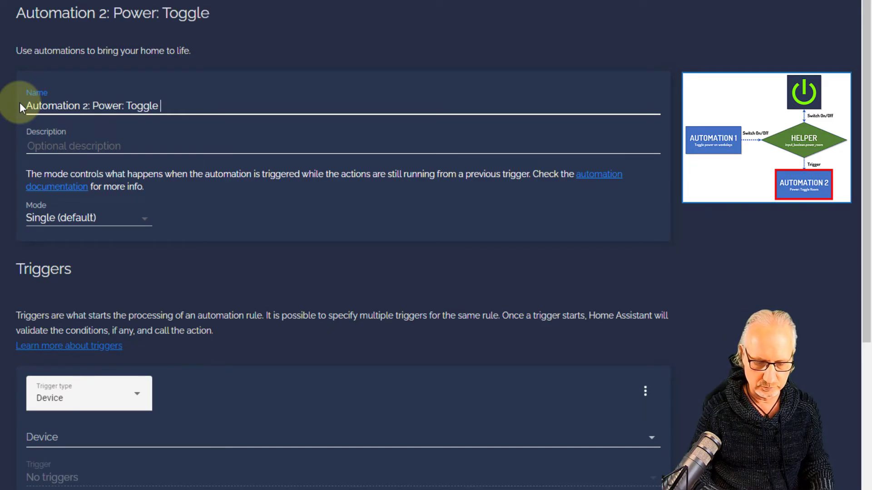
pyautogui.write(' Room')
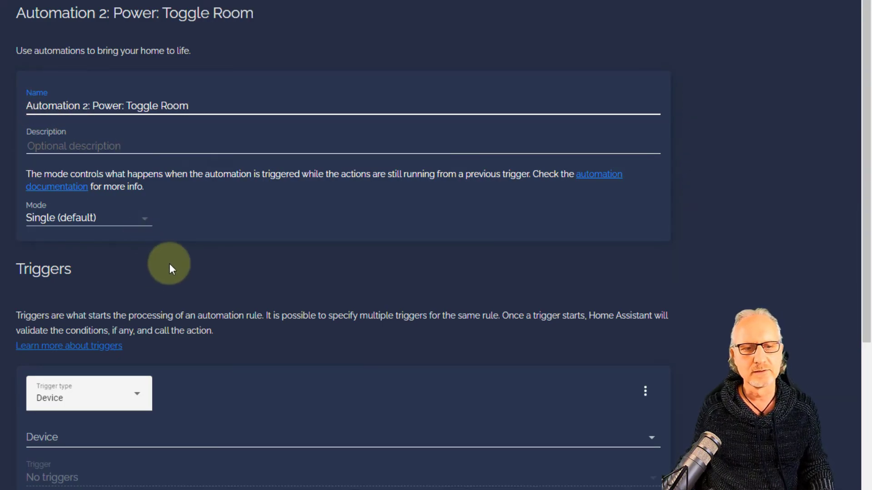
# - Make the automation's first trigger a State trigger on the entity input_boolean.power_room
pyautogui.scroll(-5, 170, 265)
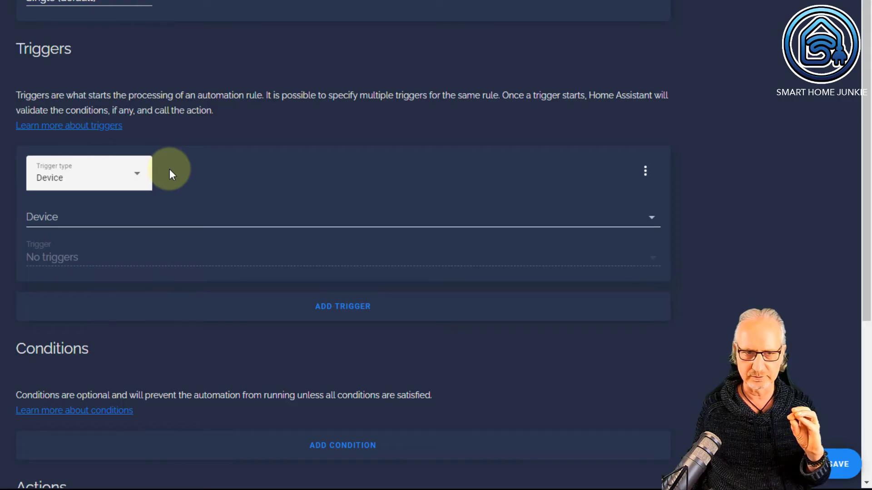
pyautogui.click(125, 183)
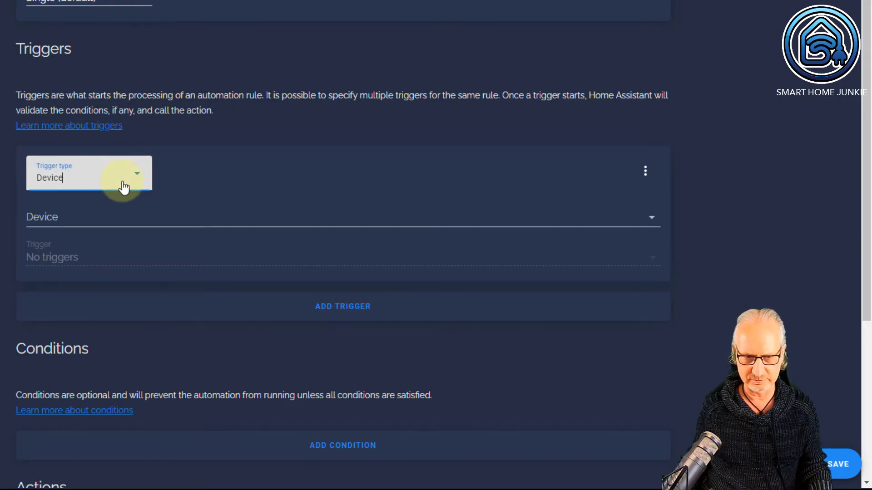
pyautogui.click(63, 93)
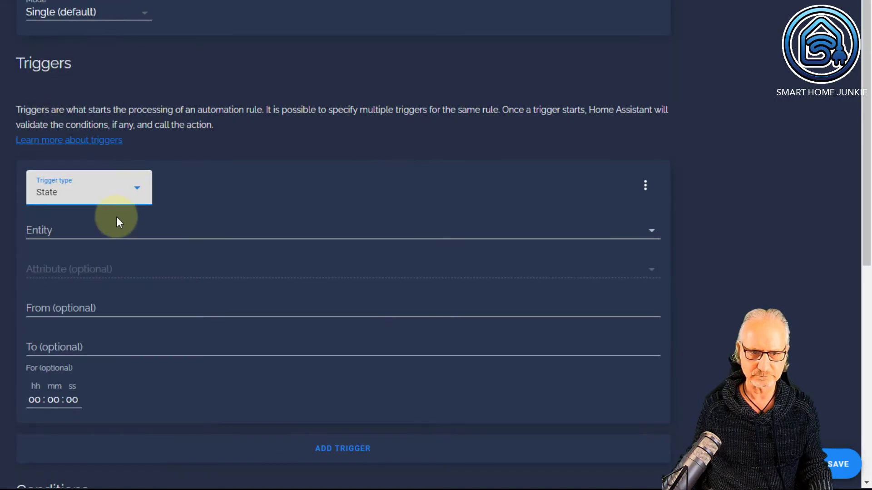
pyautogui.click(66, 229)
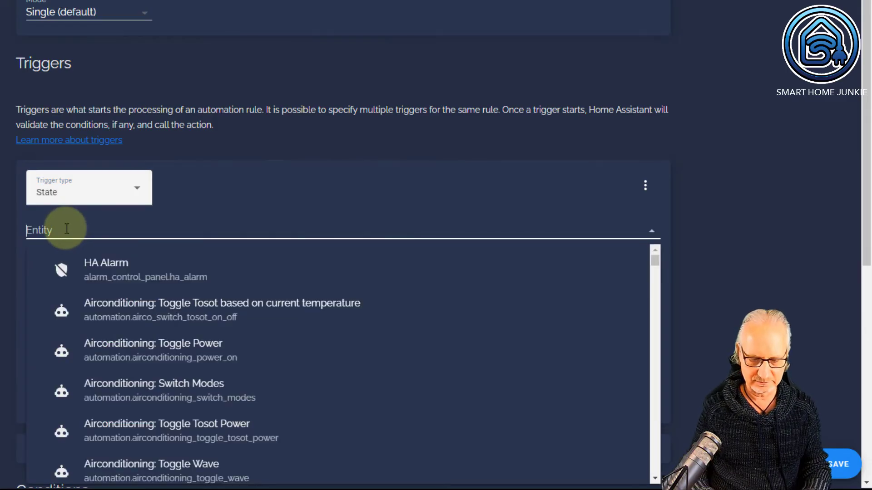
pyautogui.write('boole')
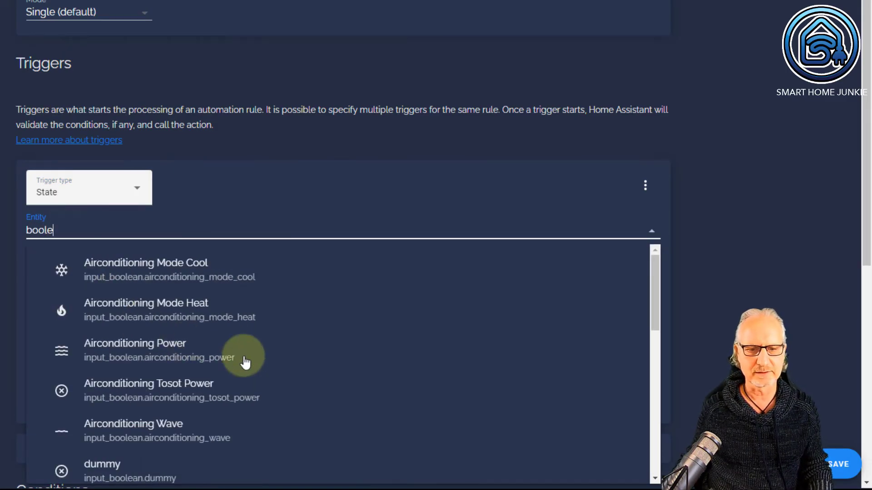
pyautogui.scroll(-7, 244, 358)
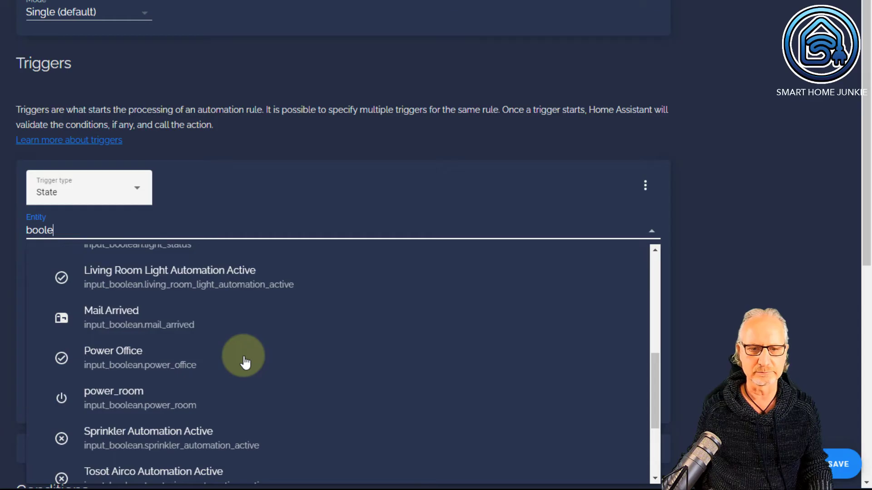
pyautogui.click(133, 405)
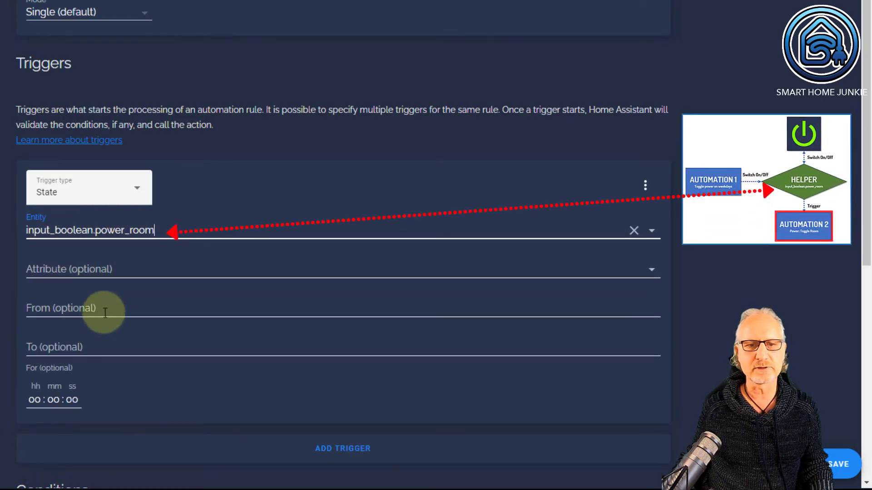
# - Set the first State trigger to fire from off to on, and give it the trigger ID power-on
pyautogui.click(64, 308)
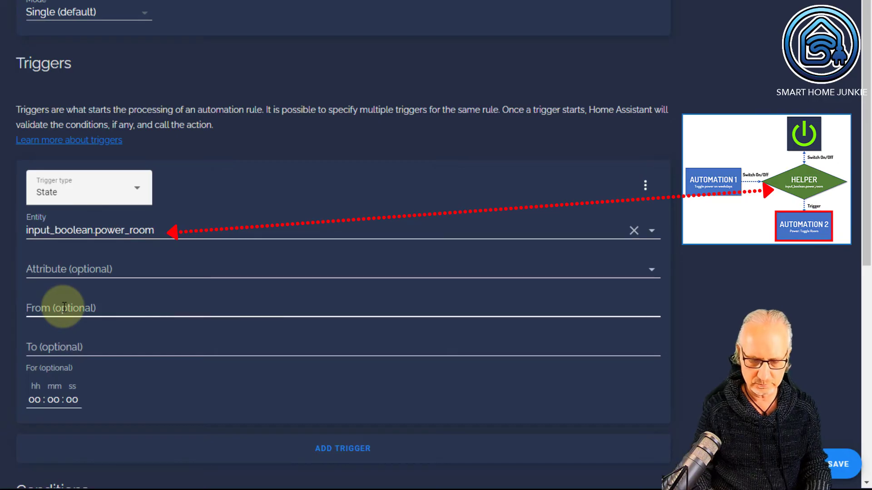
pyautogui.write('off')
pyautogui.press('Tab')
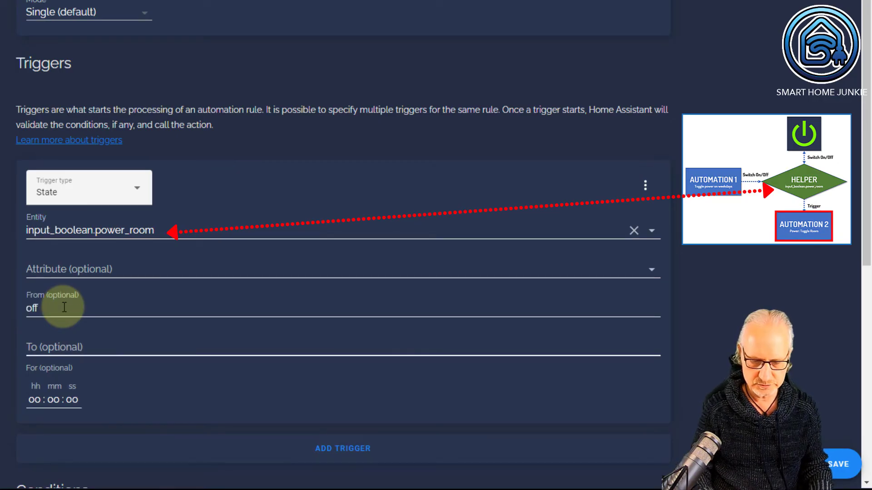
pyautogui.write('on')
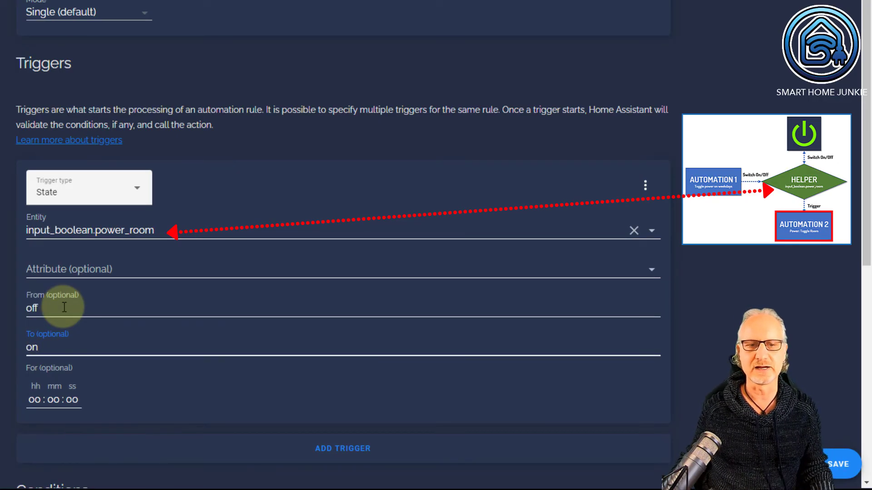
pyautogui.click(646, 186)
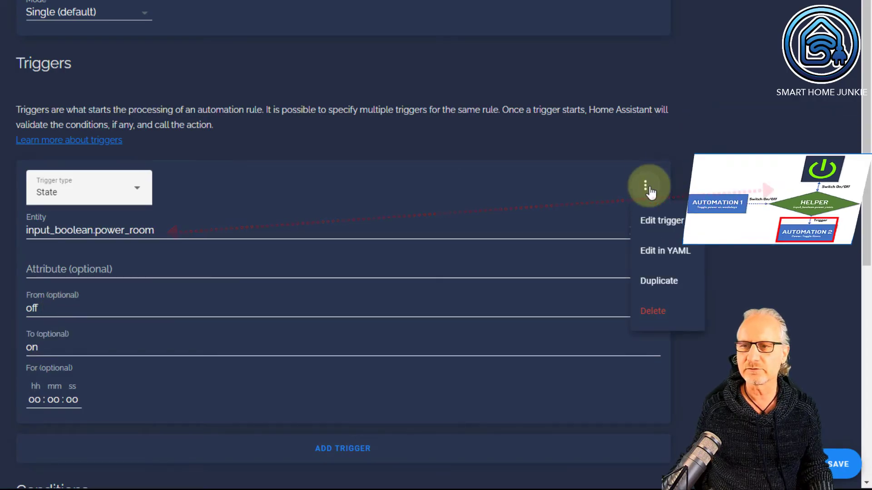
pyautogui.click(663, 221)
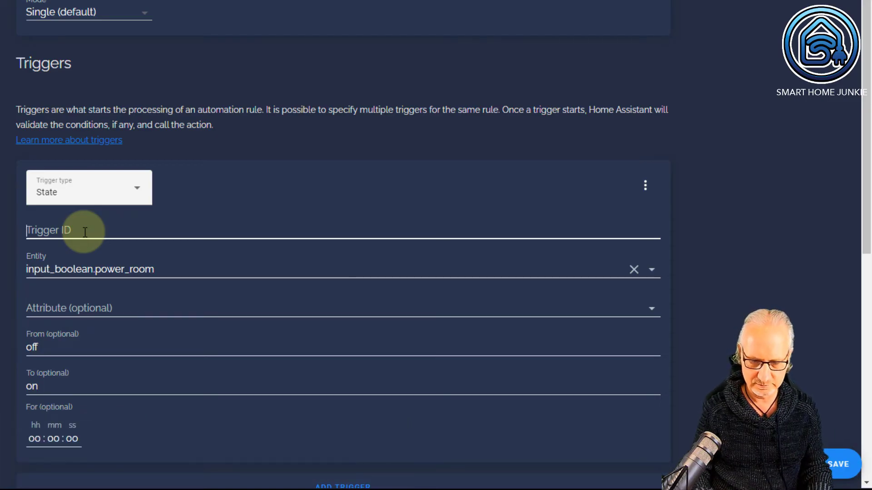
pyautogui.write('power-on')
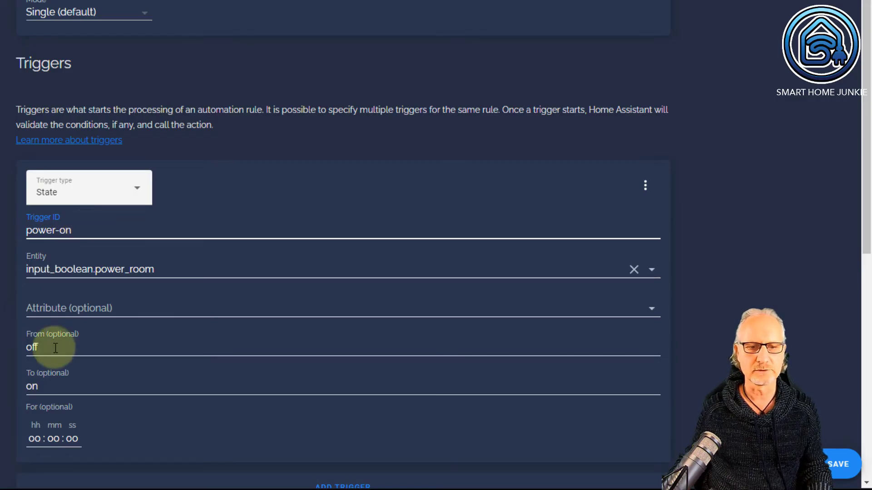
# - Add a second trigger of type State on the entity input_boolean.power_room
pyautogui.scroll(-4, 91, 371)
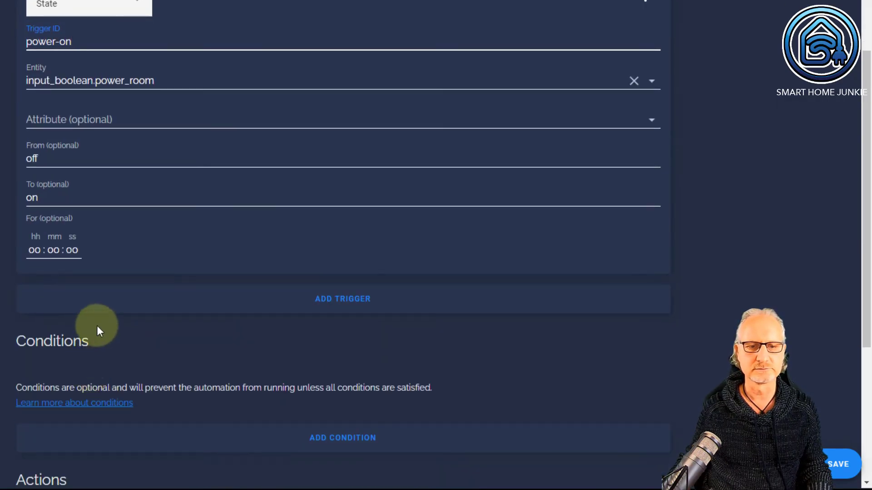
pyautogui.click(339, 300)
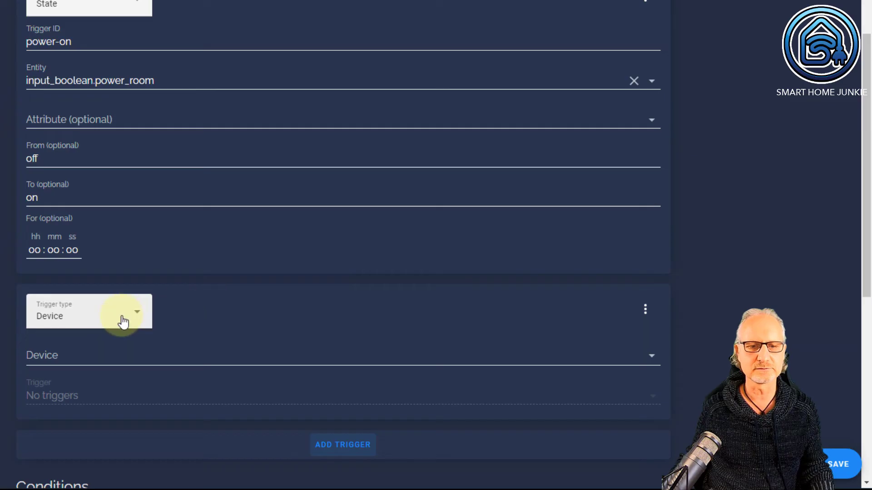
pyautogui.click(125, 322)
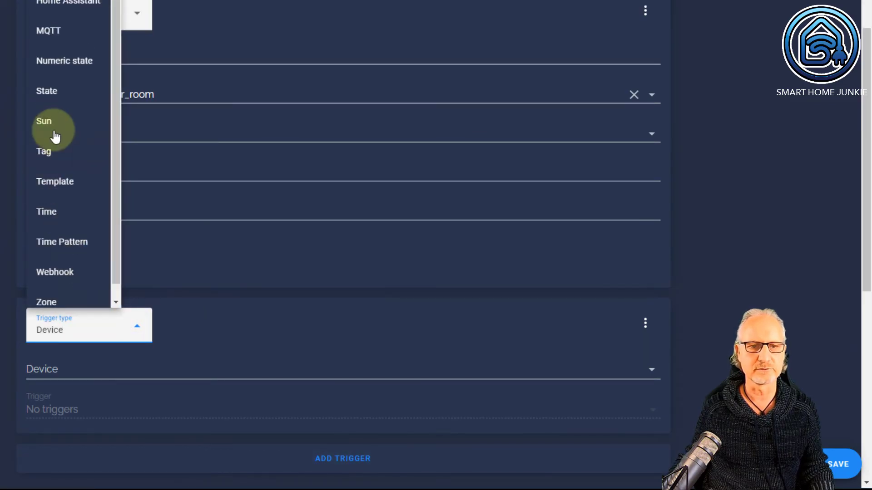
pyautogui.click(53, 90)
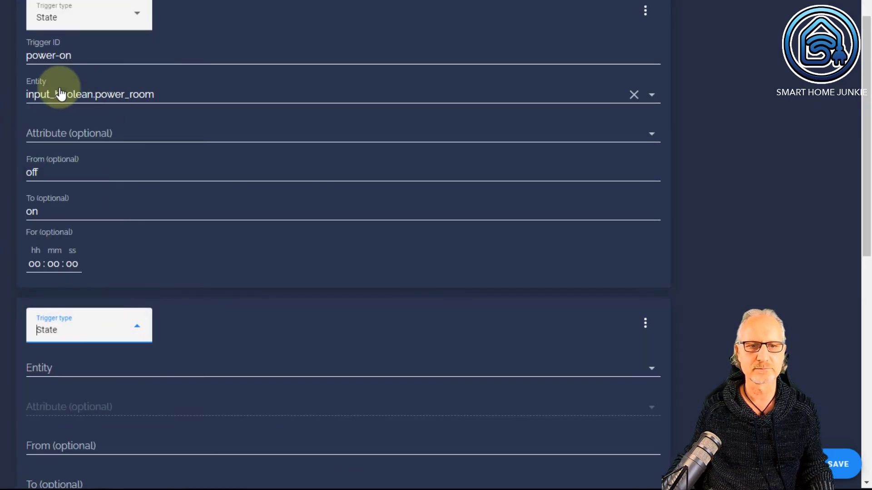
pyautogui.scroll(-3, 215, 286)
pyautogui.click(71, 243)
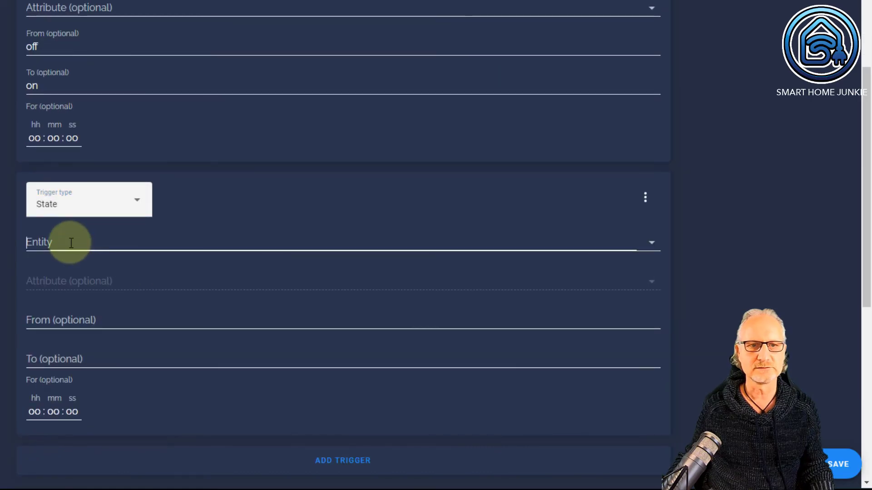
pyautogui.write('powe')
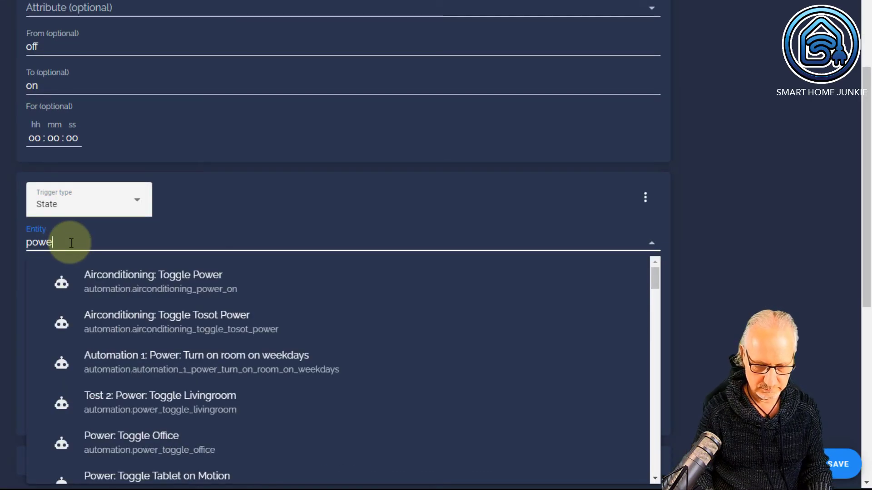
pyautogui.write('r_roo')
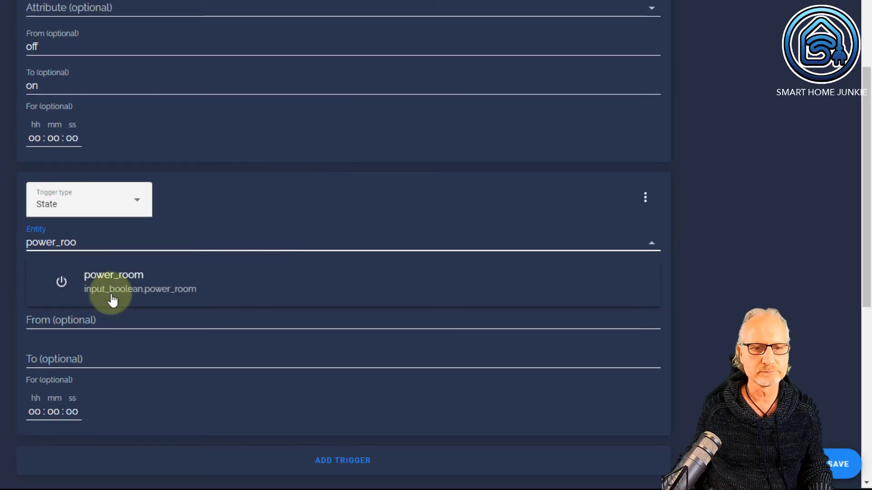
pyautogui.click(137, 288)
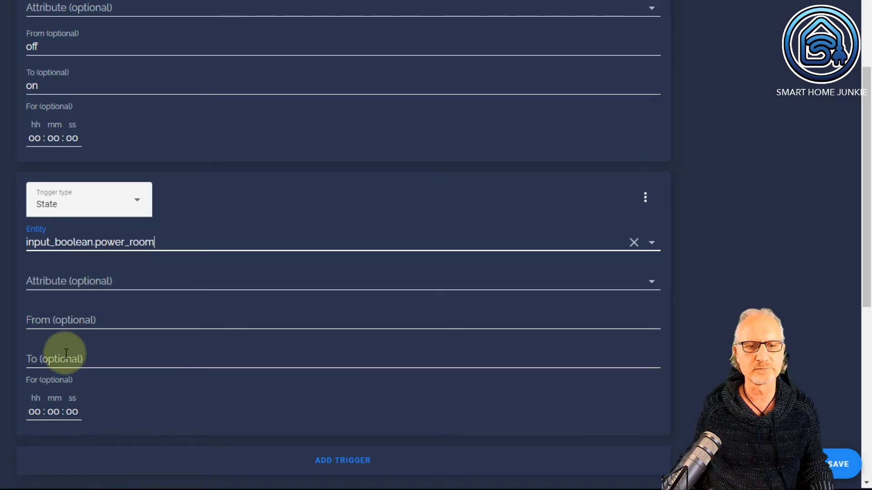
# - Set the second State trigger to fire from on to off, and give it the trigger ID power-off
pyautogui.click(76, 323)
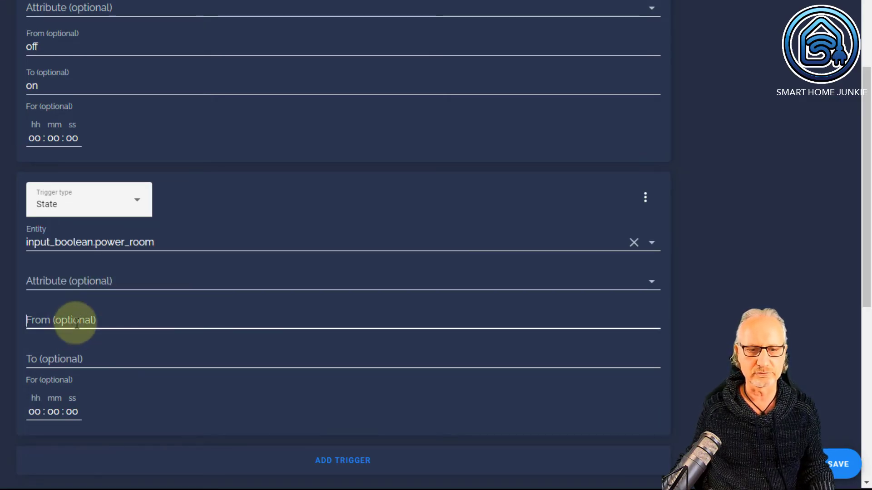
pyautogui.write('on')
pyautogui.press('Tab')
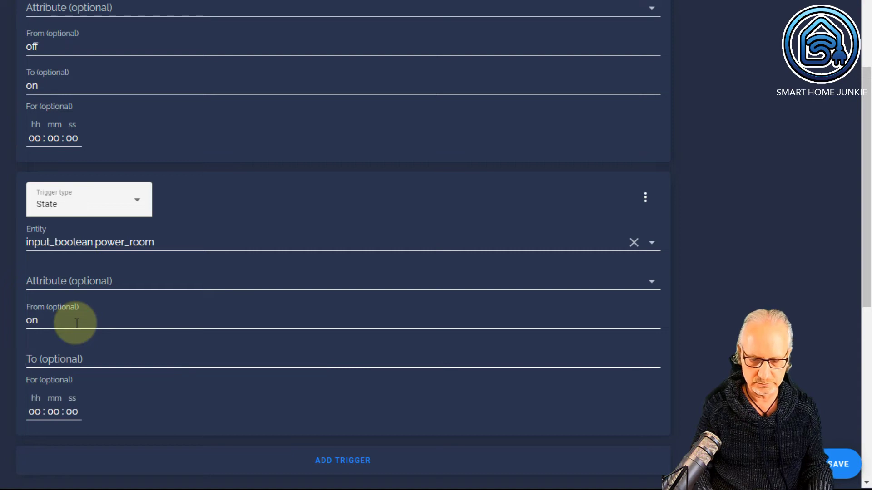
pyautogui.write('off')
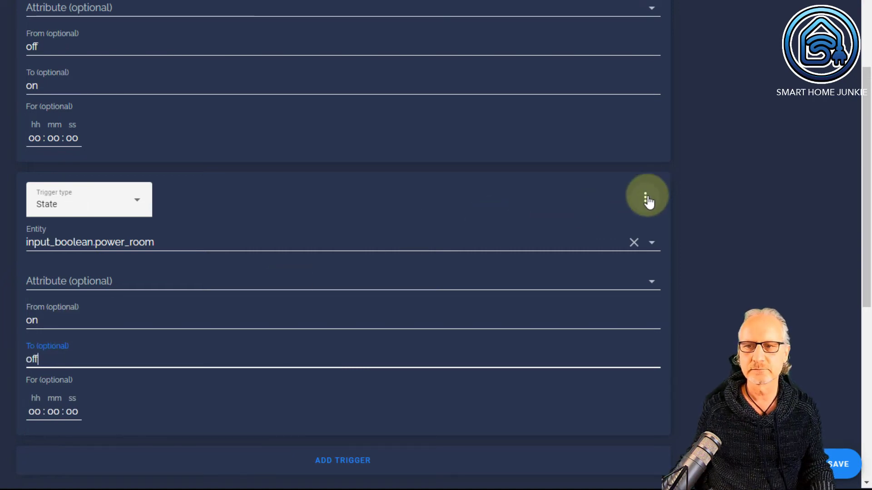
pyautogui.click(645, 197)
pyautogui.click(663, 233)
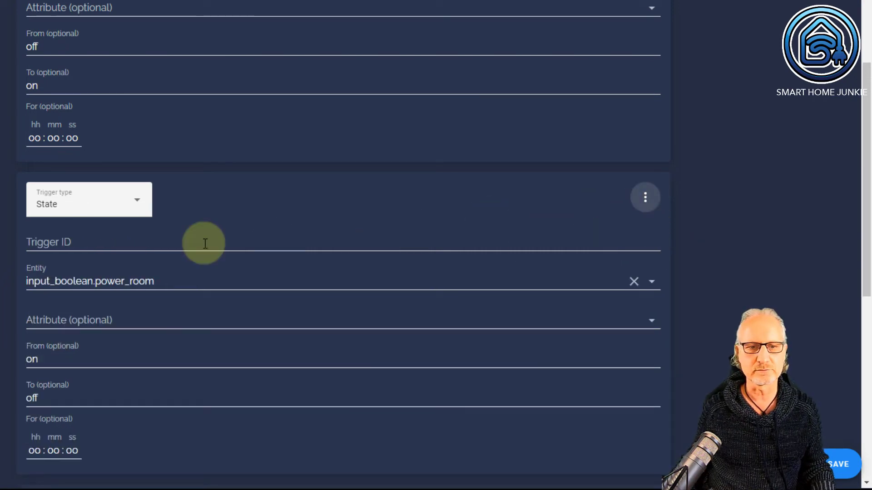
pyautogui.click(94, 240)
pyautogui.write('power-off')
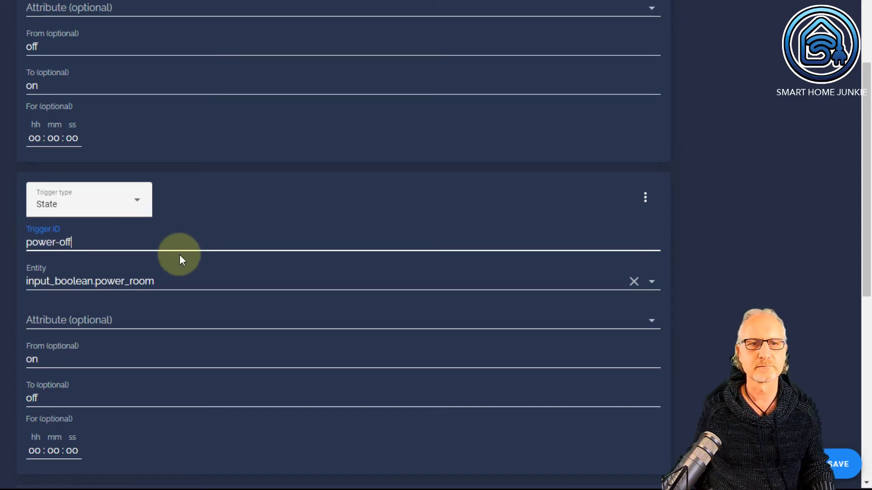
# - Change the automation's first action from a device action to the Choose type
pyautogui.scroll(-8, 179, 255)
pyautogui.scroll(-2, 179, 254)
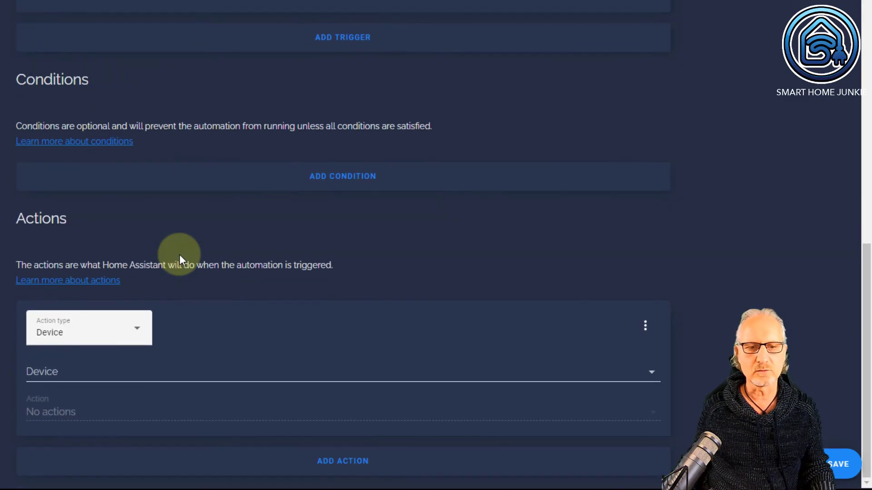
pyautogui.click(138, 332)
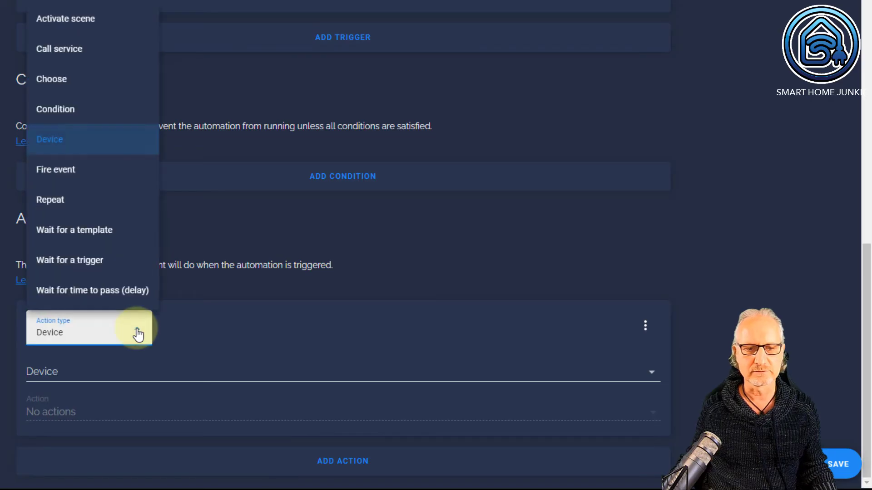
pyautogui.click(63, 78)
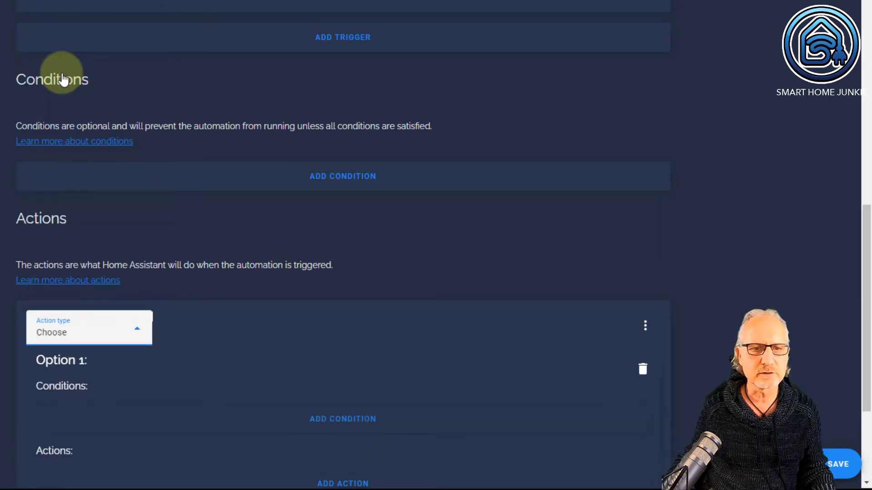
# - Add a Trigger condition with the trigger ID power-on to Option 1 of the Choose action
pyautogui.scroll(-4, 203, 338)
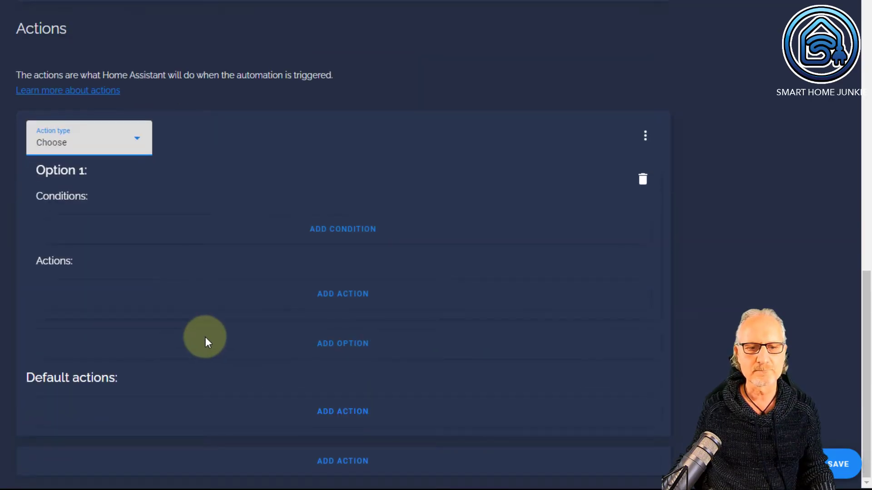
pyautogui.click(347, 235)
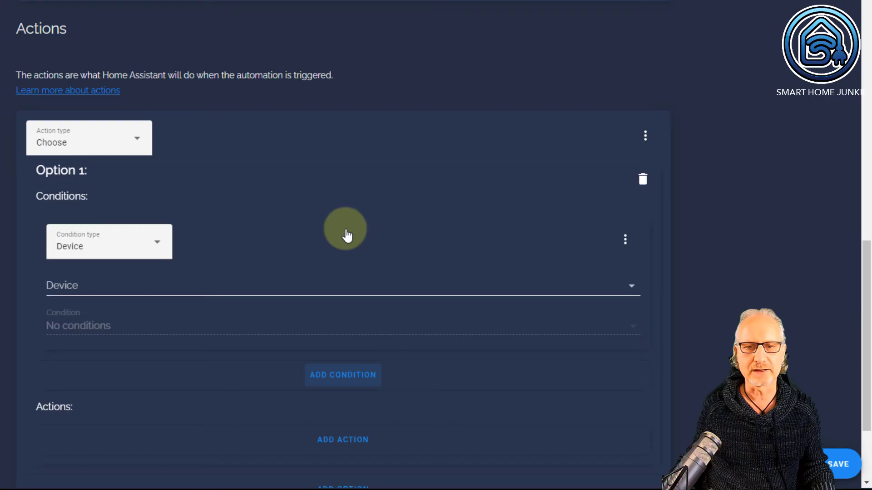
pyautogui.click(157, 247)
pyautogui.click(69, 184)
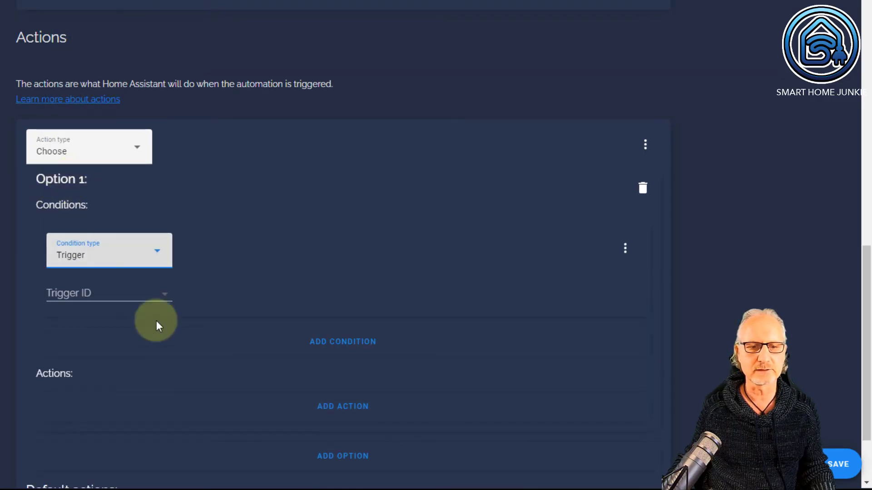
pyautogui.click(159, 298)
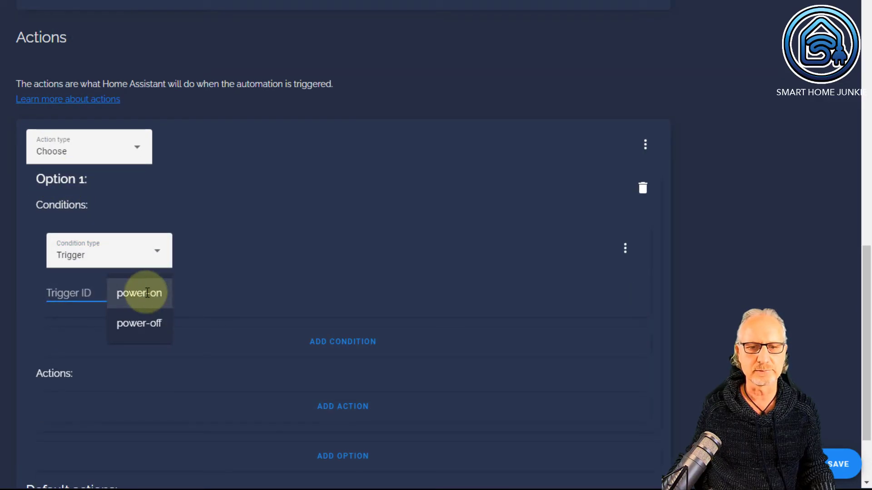
pyautogui.click(147, 293)
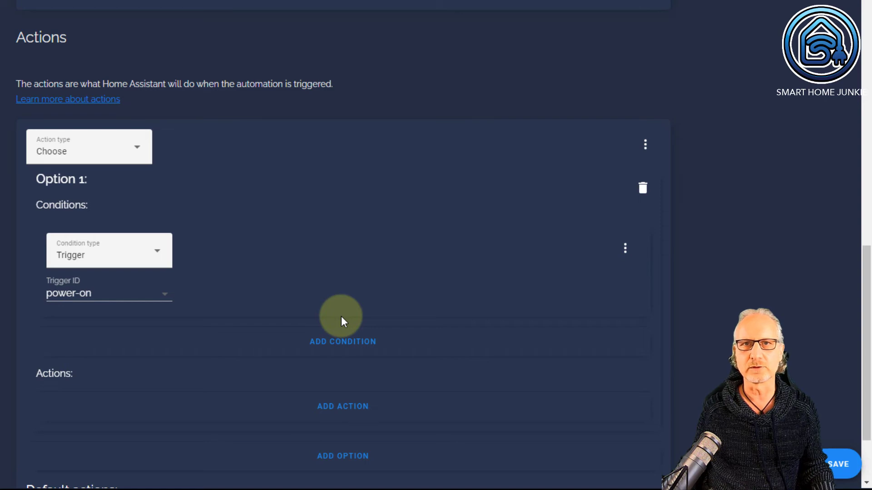
pyautogui.scroll(-2, 342, 316)
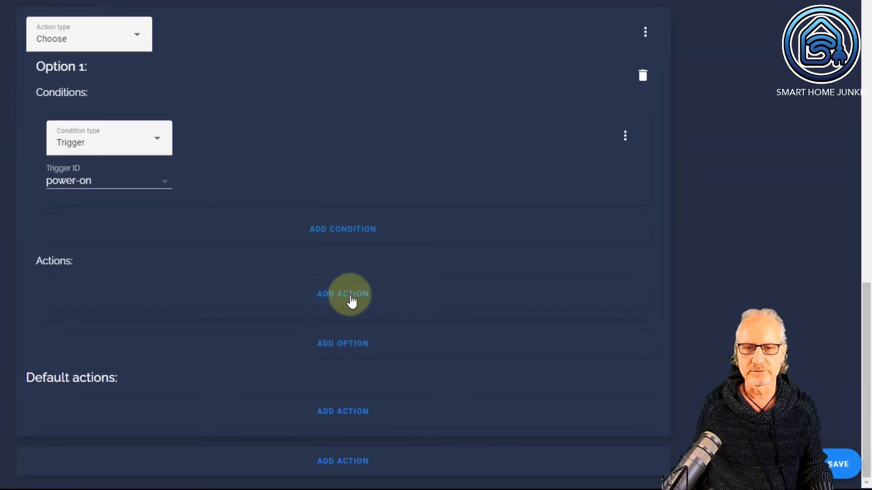
# - Add a device action to Option 1 that turns on SW_PLUG_3
pyautogui.click(345, 294)
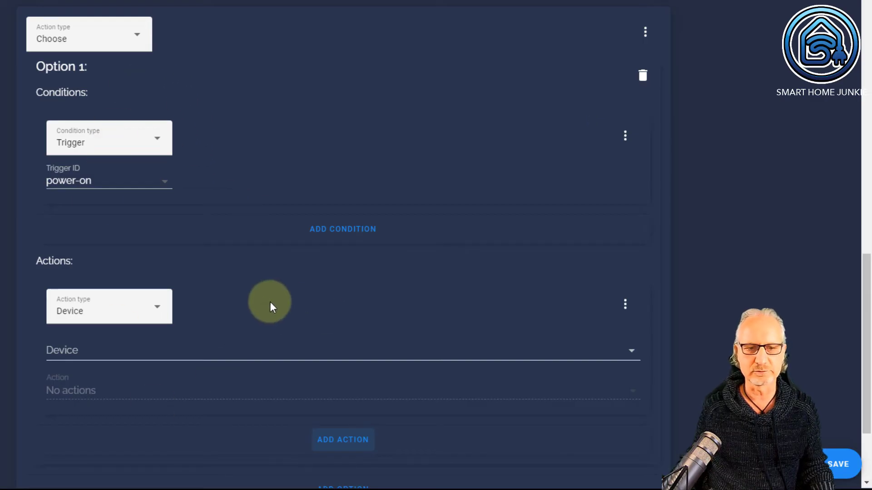
pyautogui.scroll(-3, 270, 301)
pyautogui.click(112, 200)
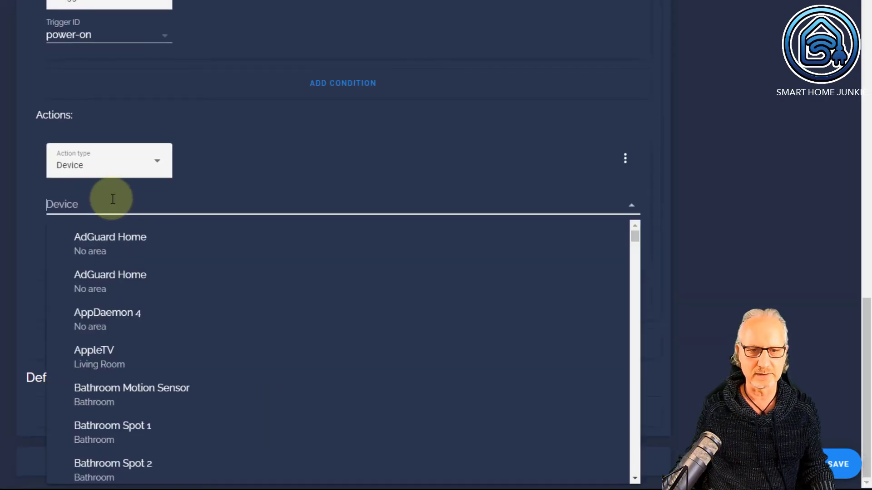
pyautogui.write('Plug')
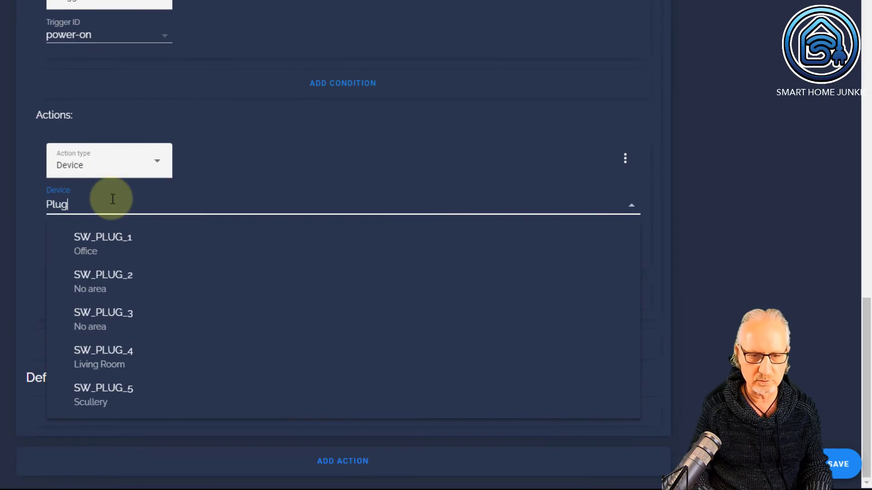
pyautogui.click(130, 326)
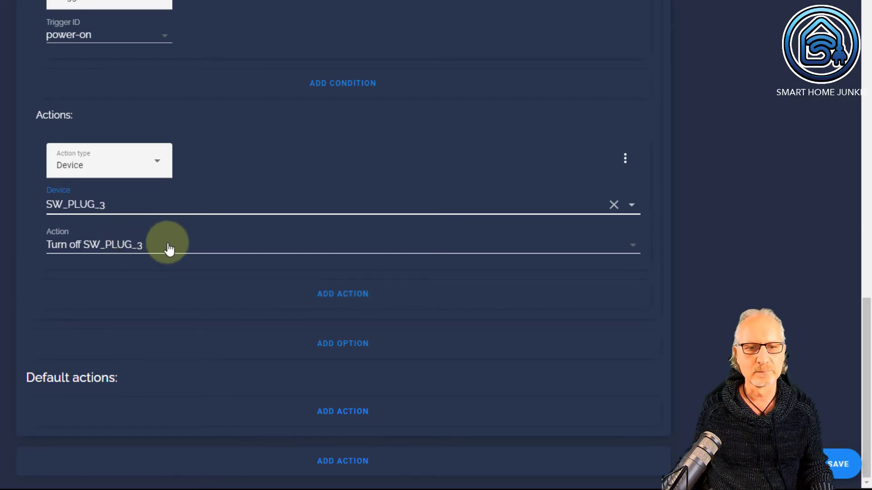
pyautogui.click(155, 249)
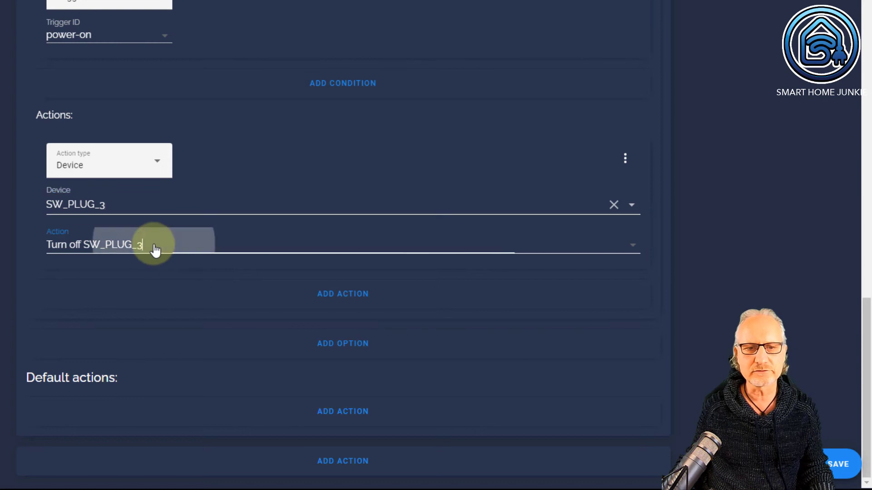
pyautogui.click(583, 282)
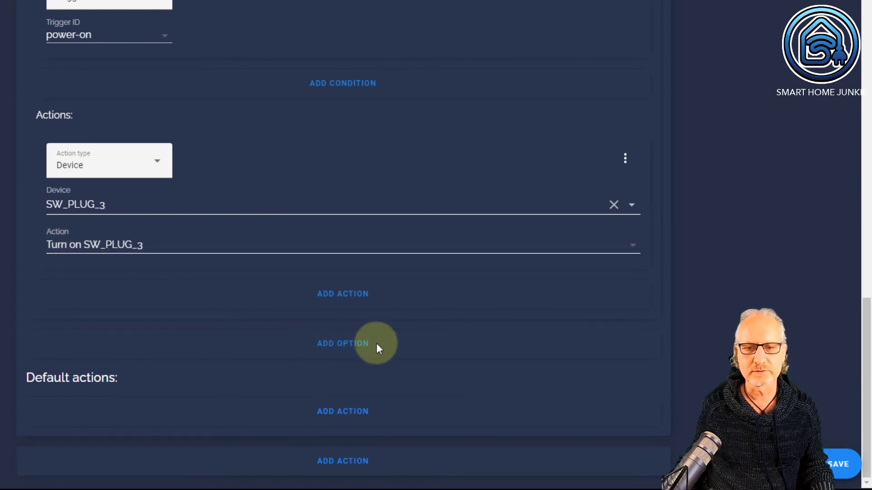
# - Add a second option to the Choose action with a Trigger condition using the trigger ID power-off
pyautogui.click(348, 345)
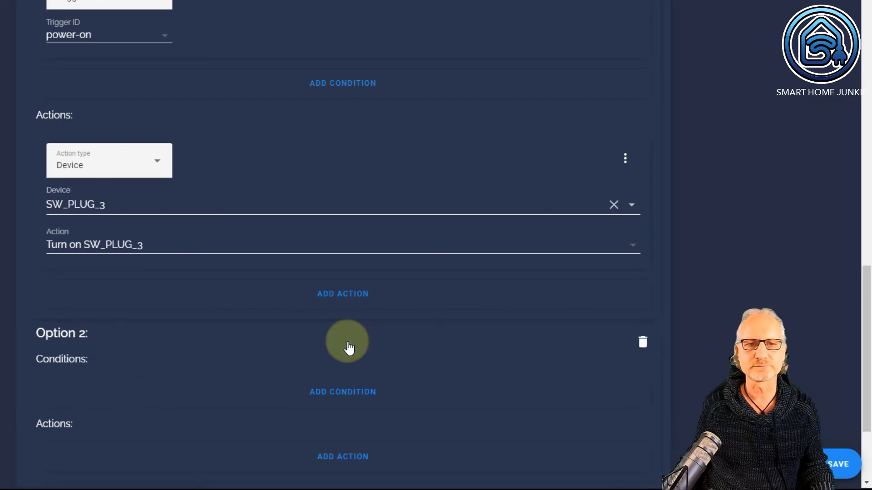
pyautogui.scroll(-3, 321, 355)
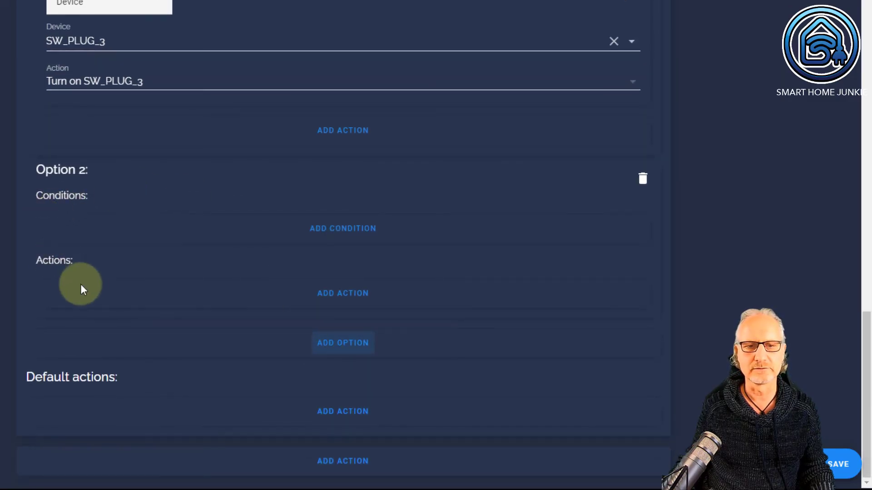
pyautogui.click(367, 243)
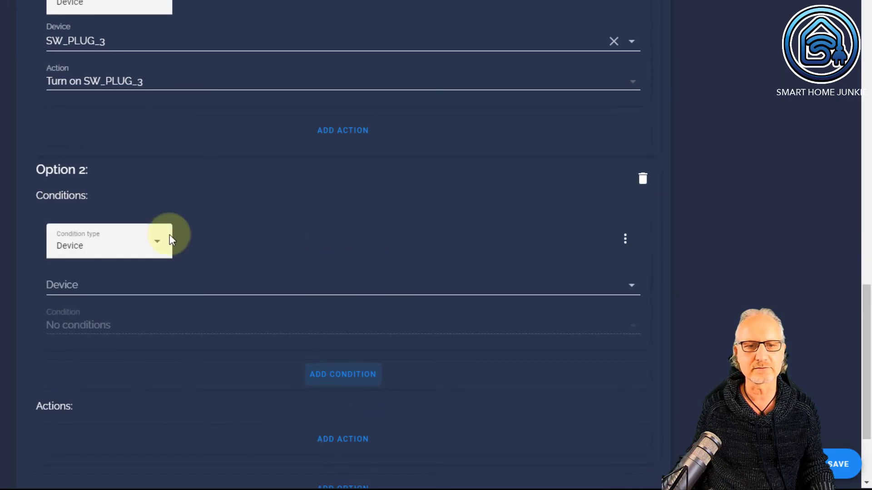
pyautogui.click(156, 248)
pyautogui.click(72, 182)
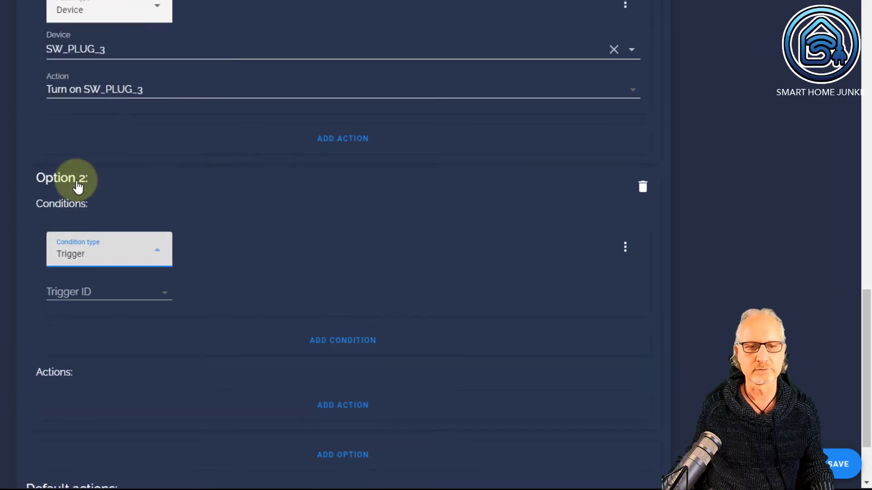
pyautogui.click(148, 291)
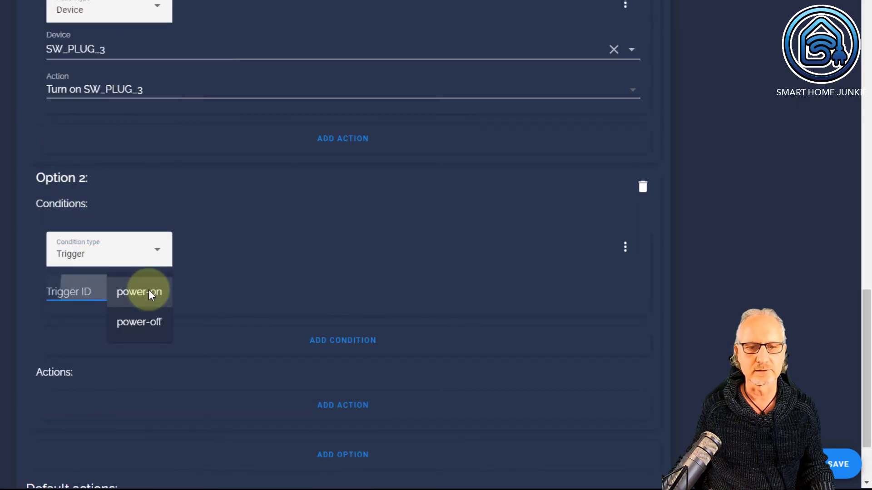
pyautogui.click(139, 321)
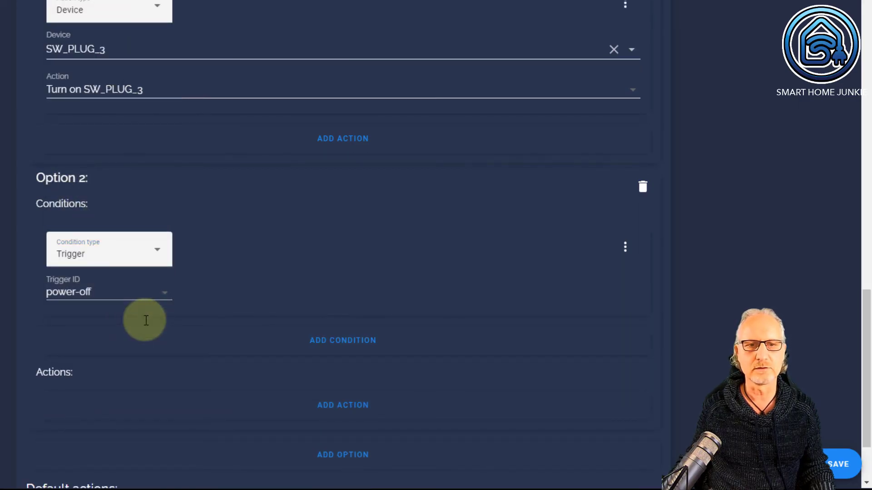
# - Add a device action to Option 2 that turns off SW_PLUG_3
pyautogui.click(350, 406)
pyautogui.scroll(-5, 238, 344)
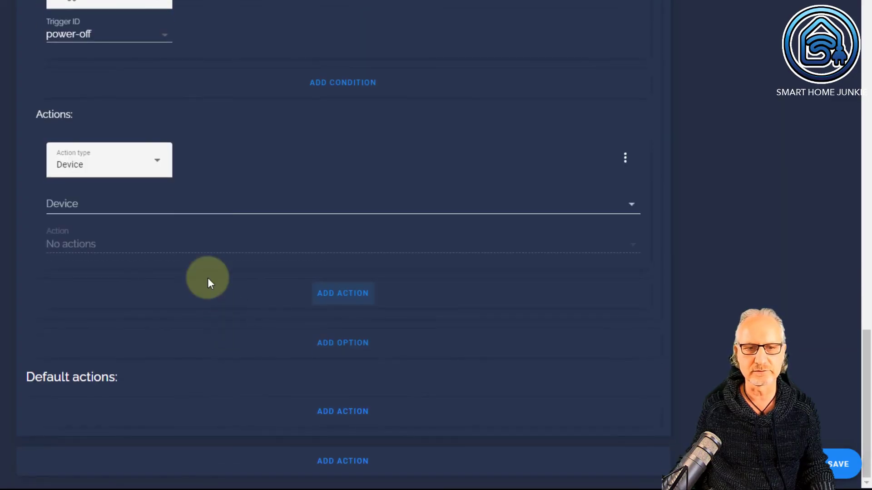
pyautogui.click(131, 203)
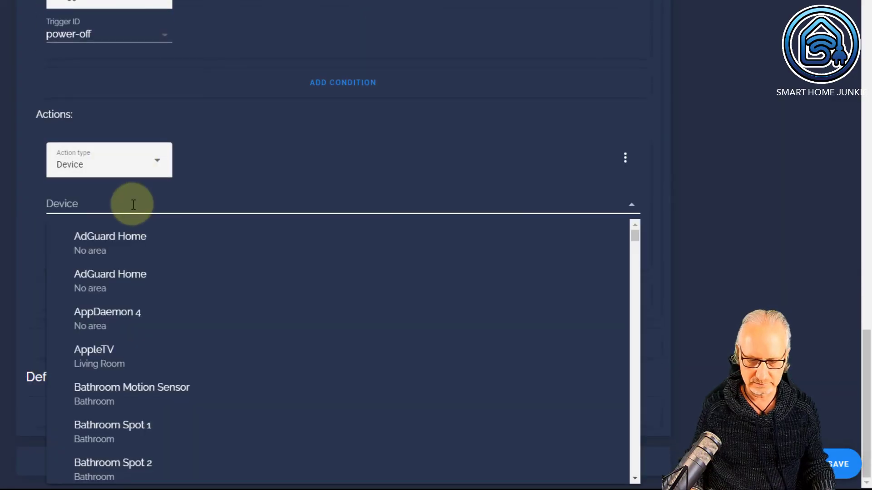
pyautogui.write('Plug')
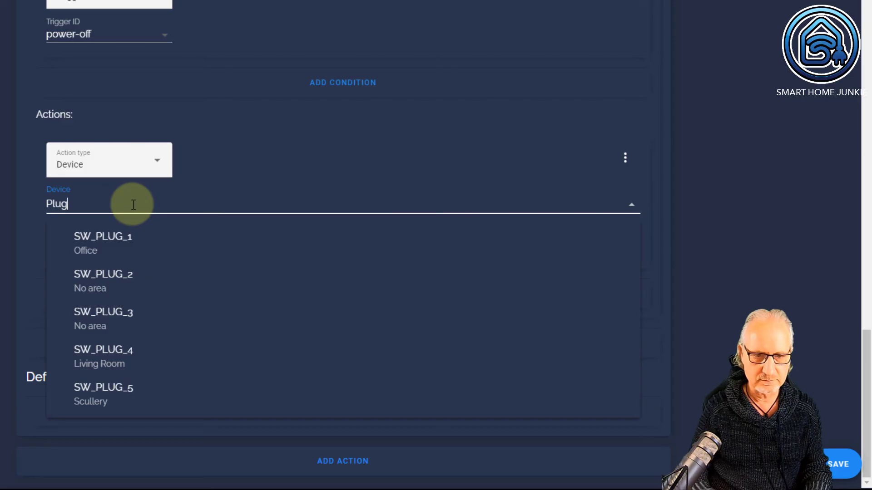
pyautogui.click(123, 309)
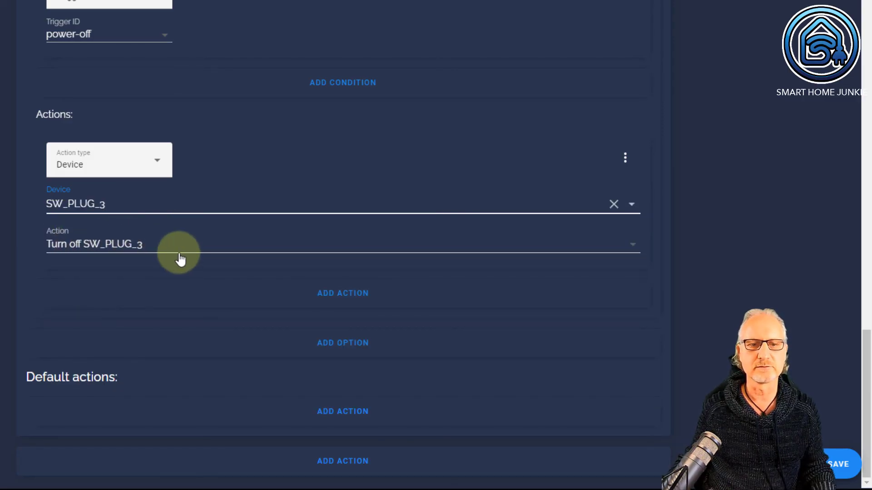
# - Review the automation's power-on and power-off triggers and the conditions and plug actions of both Choose options
pyautogui.scroll(3, 180, 258)
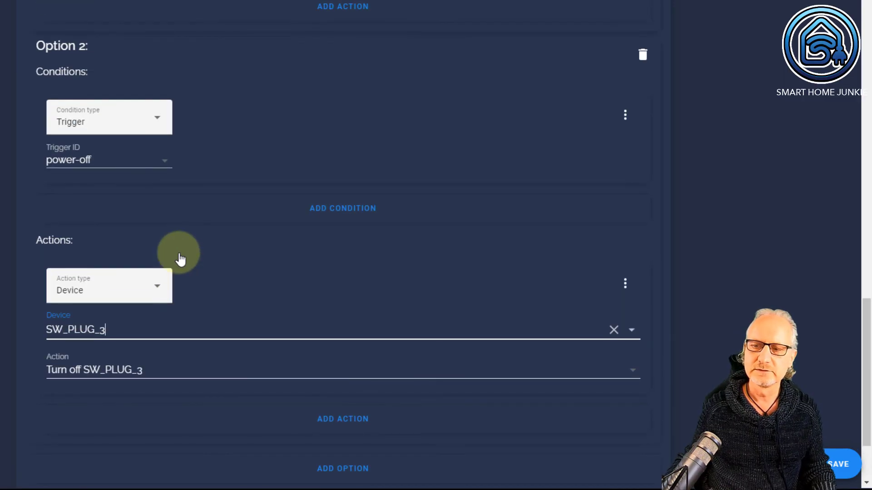
pyautogui.scroll(20, 180, 259)
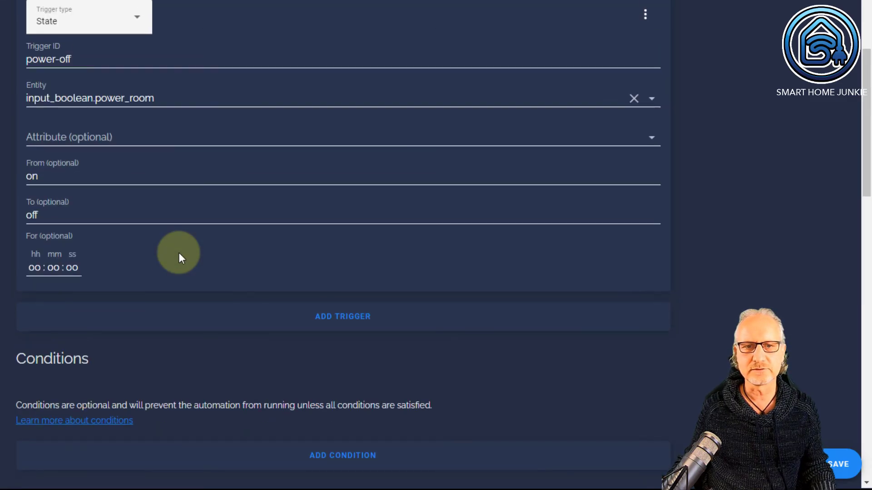
pyautogui.scroll(5, 178, 254)
pyautogui.scroll(-4, 179, 254)
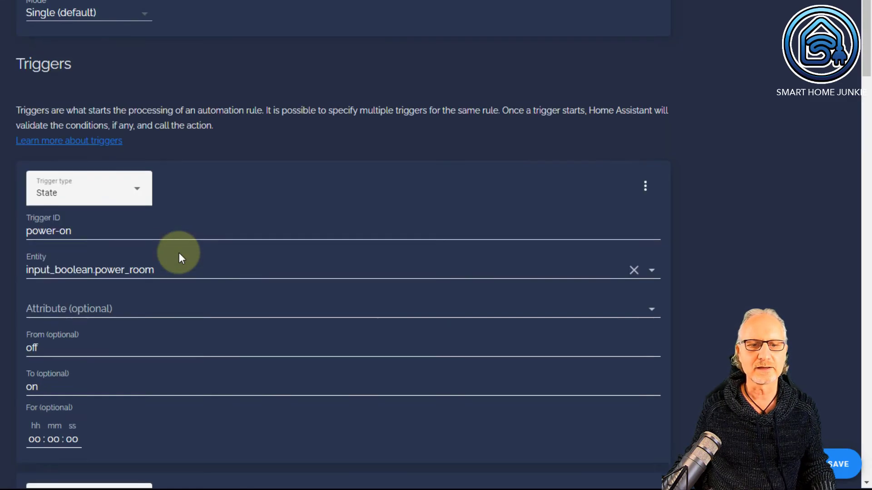
pyautogui.scroll(-2, 178, 253)
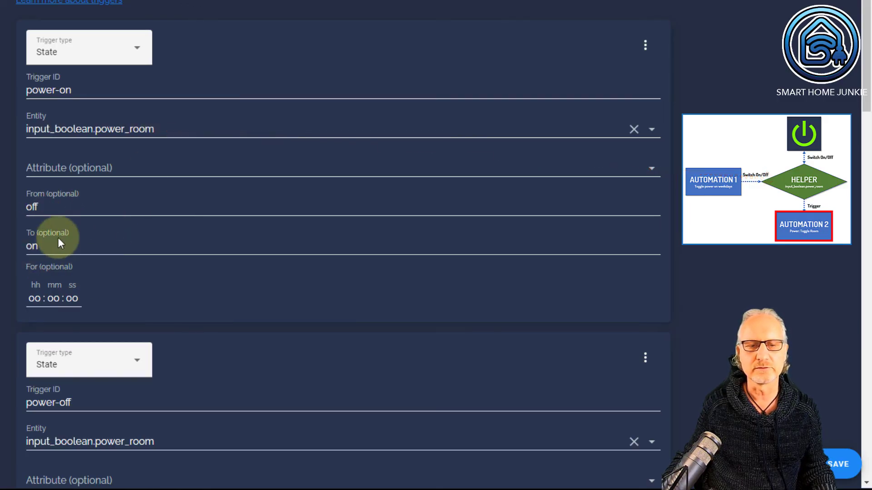
pyautogui.scroll(-5, 88, 282)
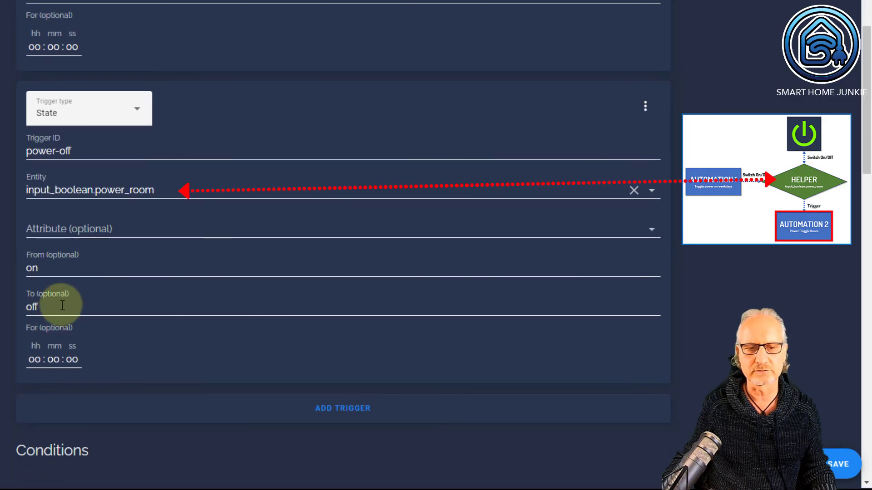
pyautogui.scroll(-13, 62, 306)
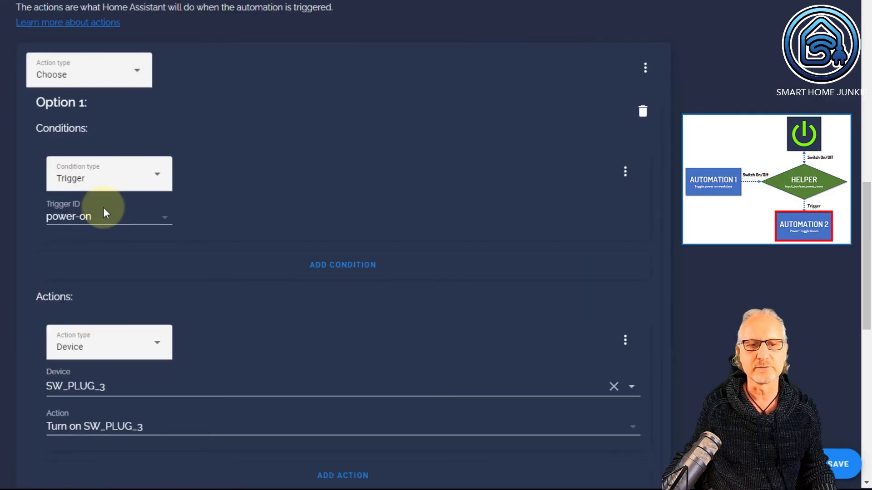
pyautogui.scroll(-5, 107, 220)
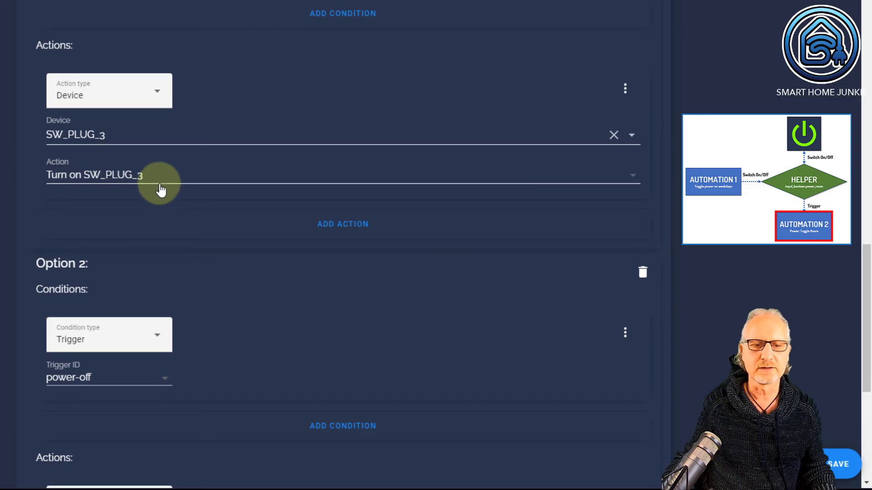
pyautogui.scroll(-6, 110, 373)
pyautogui.click(179, 227)
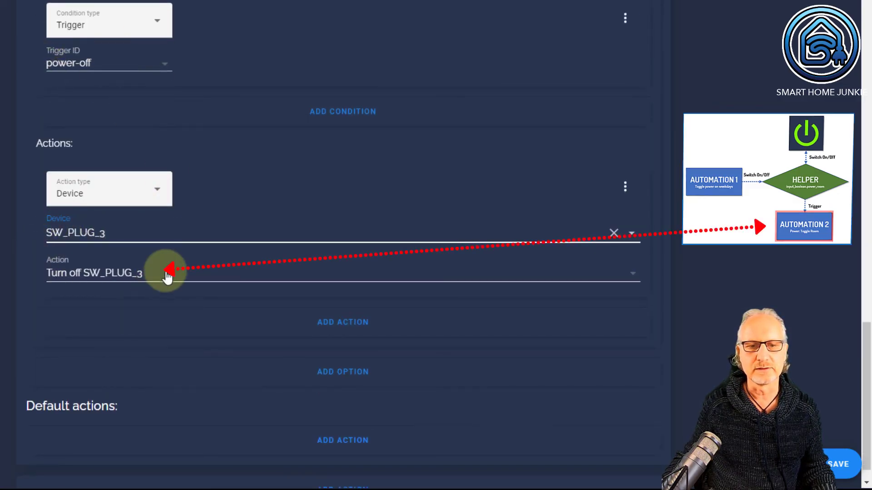
# - Save the automation and return to the automations list
pyautogui.click(831, 465)
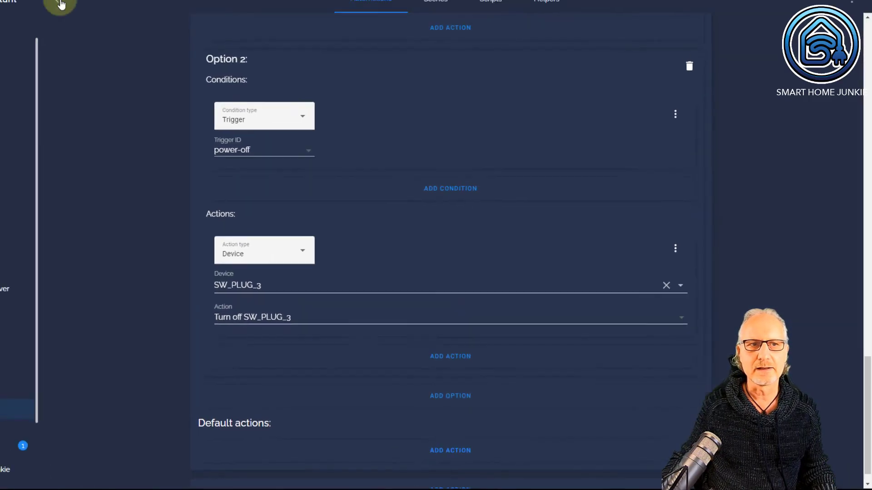
pyautogui.click(133, 44)
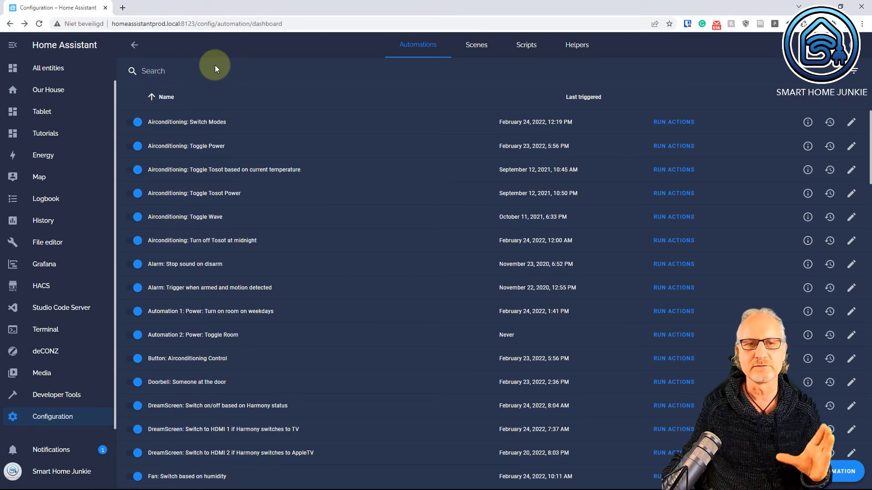
# - Open the Tutorials dashboard and test the Room power button by switching it on and off twice
pyautogui.click(54, 136)
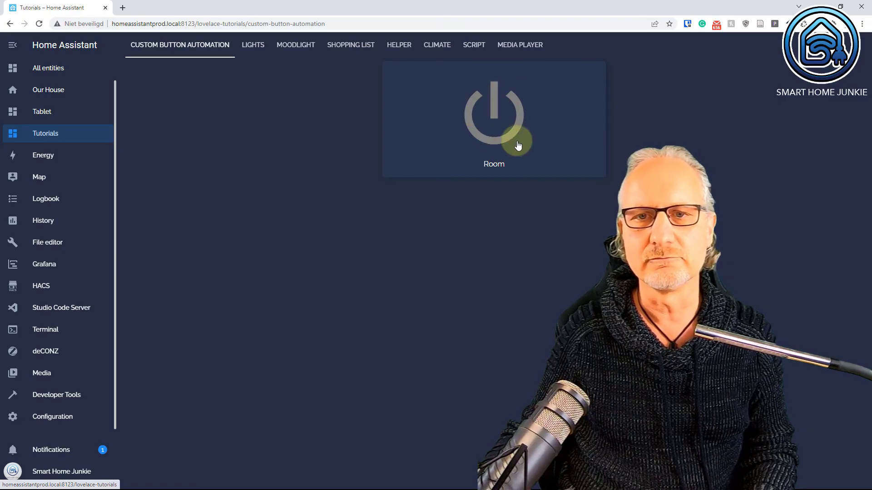
pyautogui.click(503, 127)
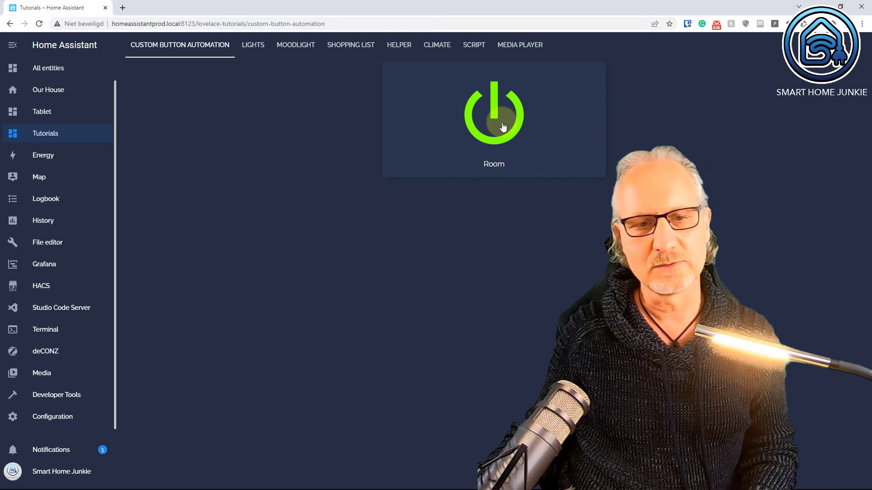
pyautogui.click(503, 126)
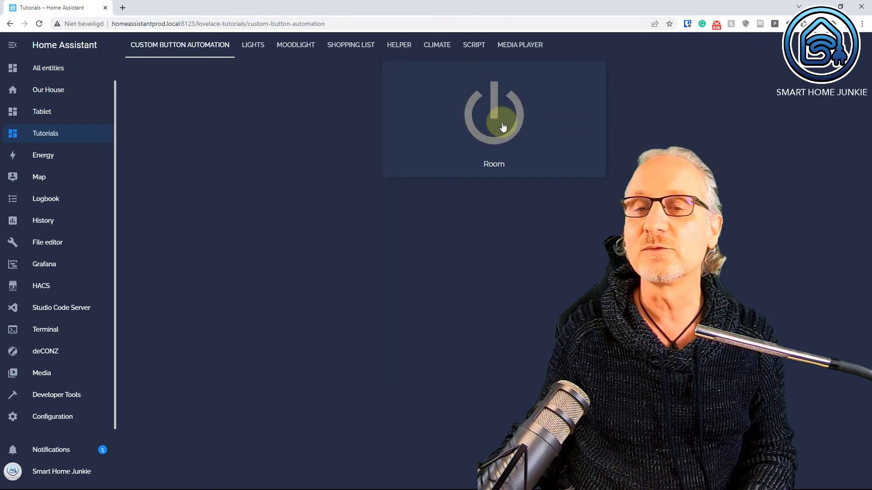
pyautogui.click(503, 127)
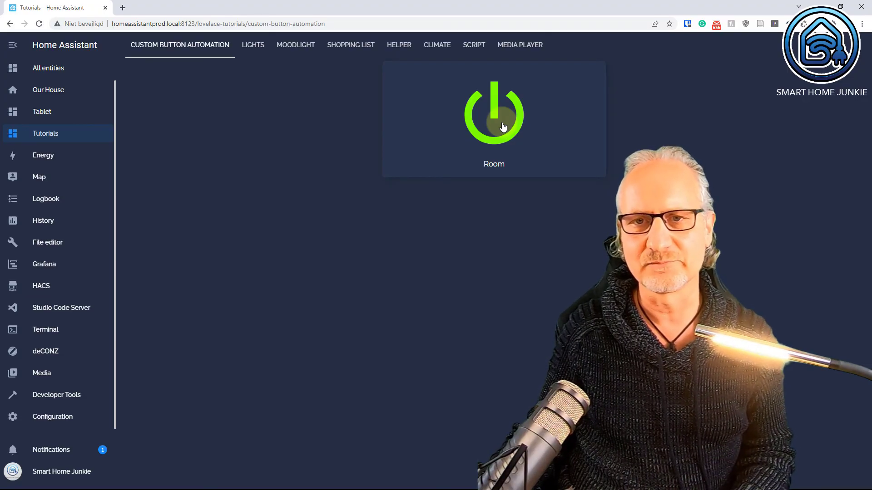
pyautogui.click(503, 126)
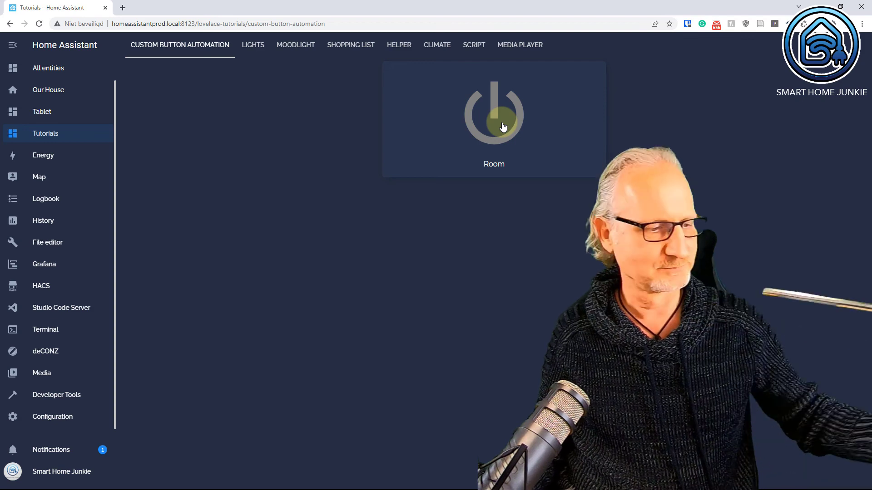